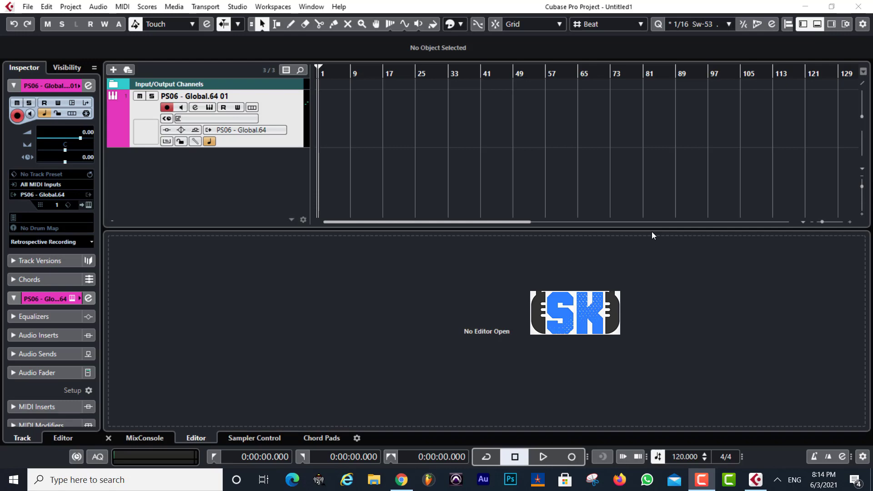
- Draw a MIDI part on the PS06 - Global.64 01 track from bar 1 to about bar 15
{"action": "left_click", "coordinate": [291, 25]}
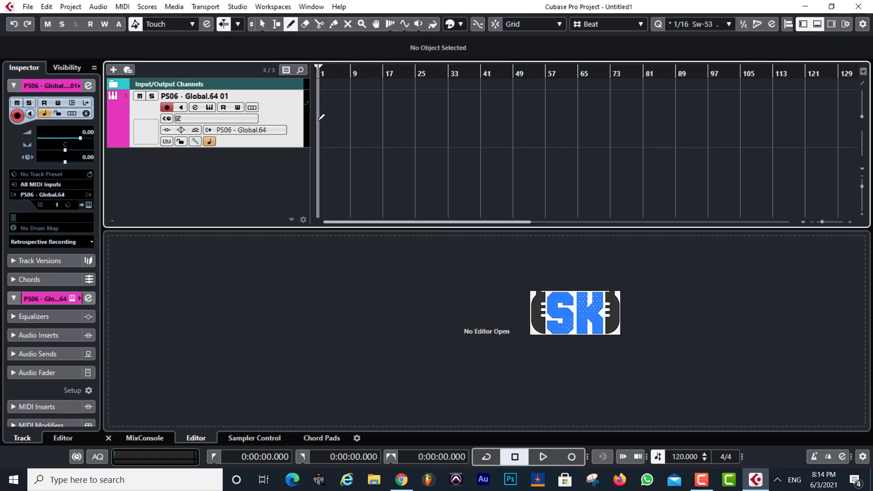
{"action": "left_click_drag", "start_coordinate": [321, 116], "coordinate": [375, 121]}
{"action": "key", "text": "1"}
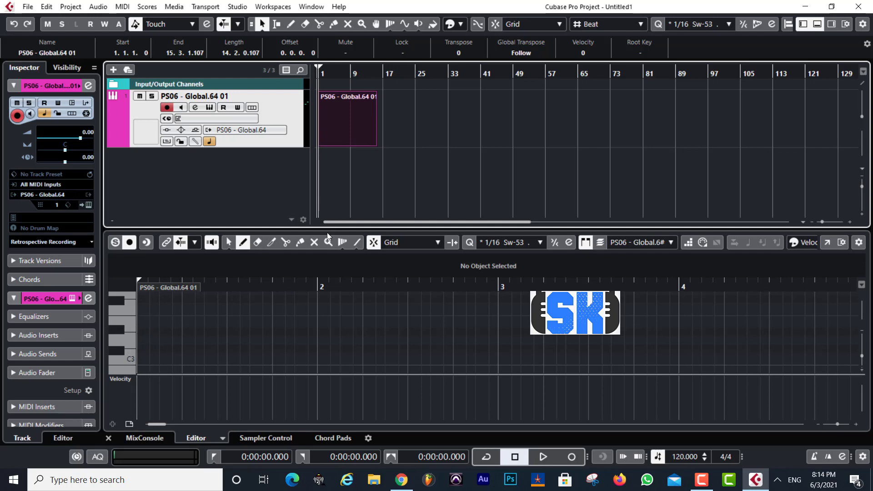
- Examine the octave range of the piano keyboard in a temporarily enlarged Key Editor
{"action": "left_click_drag", "start_coordinate": [326, 229], "coordinate": [347, 81]}
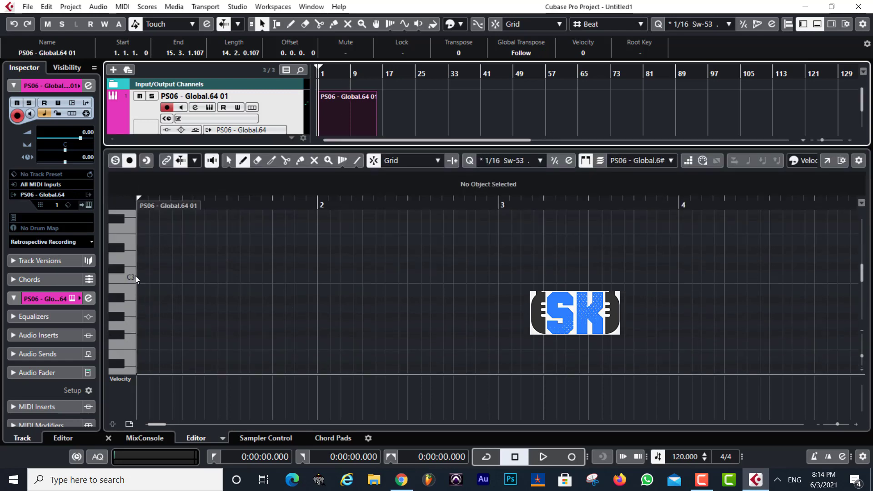
{"action": "scroll", "coordinate": [135, 276], "scroll_direction": "down", "scroll_amount": 4}
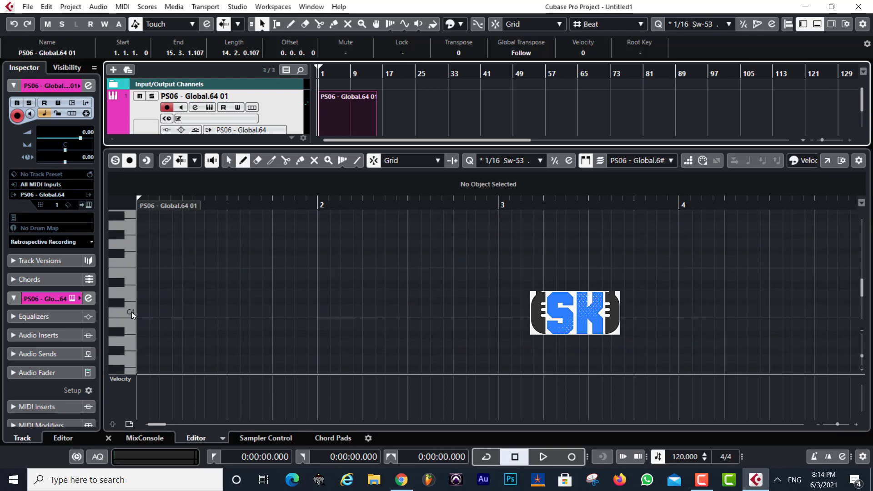
{"action": "scroll", "coordinate": [132, 312], "scroll_direction": "down", "scroll_amount": 4}
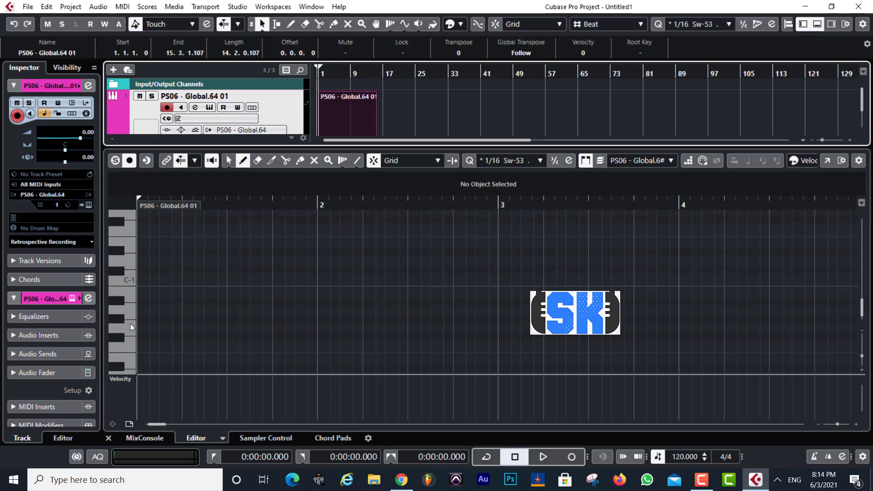
{"action": "scroll", "coordinate": [130, 283], "scroll_direction": "up", "scroll_amount": 7}
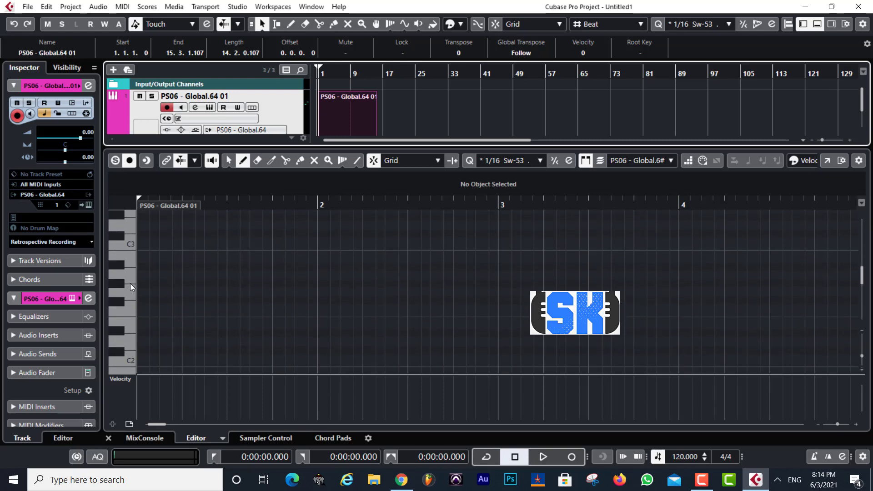
{"action": "scroll", "coordinate": [133, 266], "scroll_direction": "up", "scroll_amount": 2}
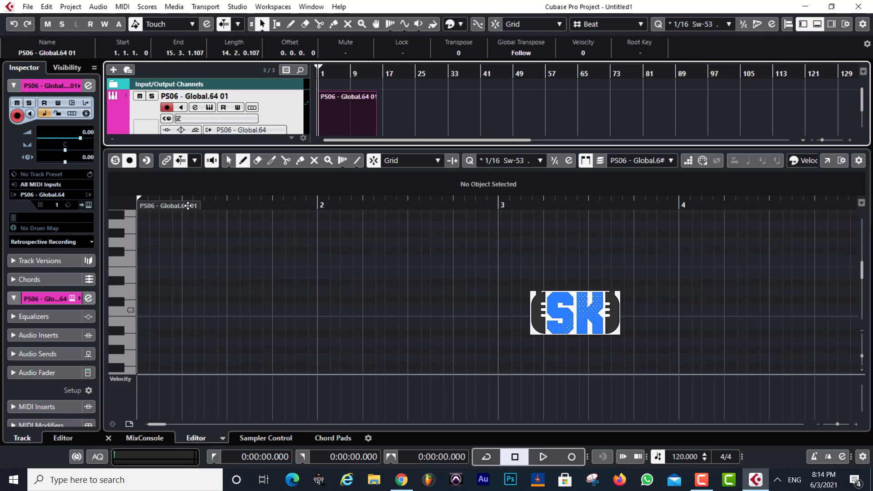
{"action": "left_click_drag", "start_coordinate": [395, 146], "coordinate": [395, 227]}
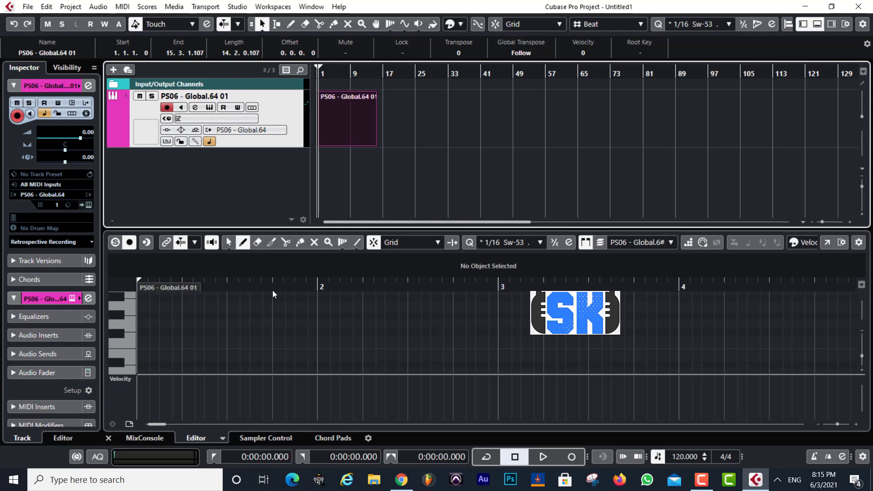
- Draw short notes across bar 1 of the part on G3, F#3 and F3
{"action": "left_click_drag", "start_coordinate": [139, 323], "coordinate": [249, 340]}
{"action": "left_click", "coordinate": [219, 324]}
{"action": "left_click_drag", "start_coordinate": [274, 331], "coordinate": [294, 331]}
{"action": "left_click_drag", "start_coordinate": [296, 340], "coordinate": [316, 340]}
- Draw E3, F3 and A#3 notes in bar 2 and G#3 and G3 notes in bar 3
{"action": "left_click_drag", "start_coordinate": [319, 357], "coordinate": [398, 356]}
{"action": "left_click", "coordinate": [410, 340]}
{"action": "left_click_drag", "start_coordinate": [411, 299], "coordinate": [452, 299]}
{"action": "left_click_drag", "start_coordinate": [500, 315], "coordinate": [534, 315]}
{"action": "left_click", "coordinate": [567, 324]}
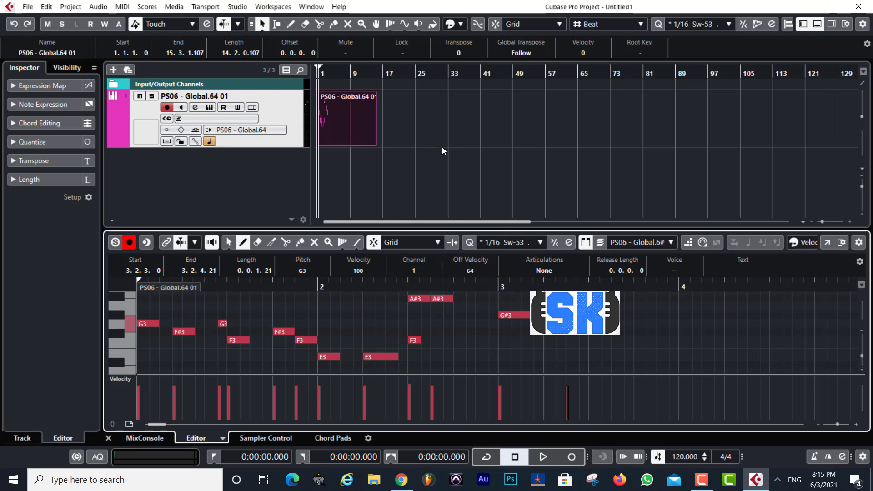
- Check which expression map the part uses and return to the track's settings
{"action": "left_click", "coordinate": [10, 86]}
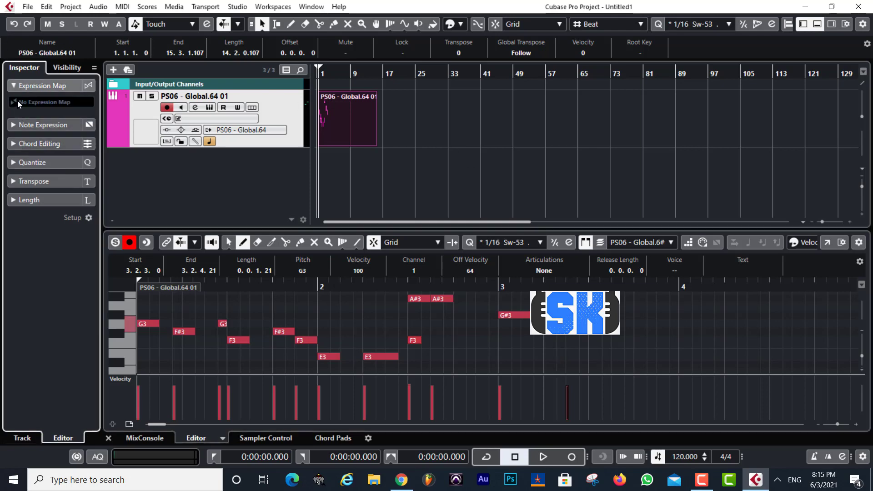
{"action": "left_click", "coordinate": [13, 86]}
{"action": "left_click", "coordinate": [135, 106]}
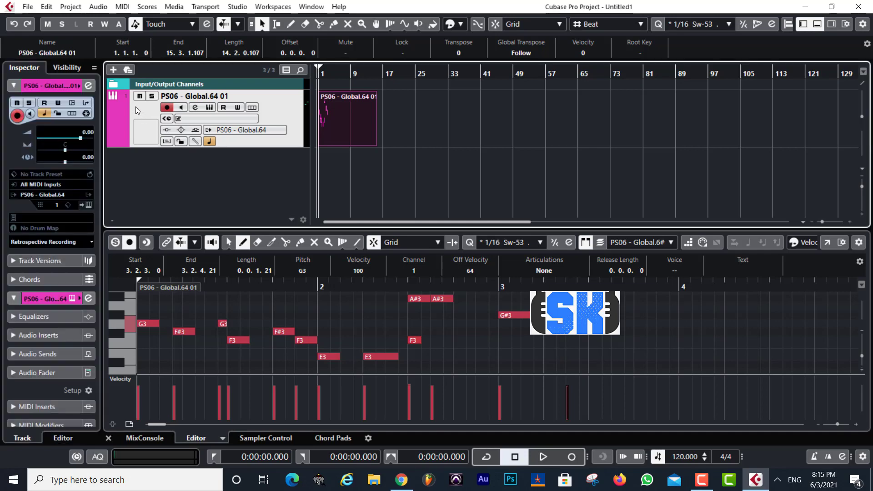
- Open Paint and draw a large circle containing a small circle labelled M
{"action": "left_click", "coordinate": [99, 482]}
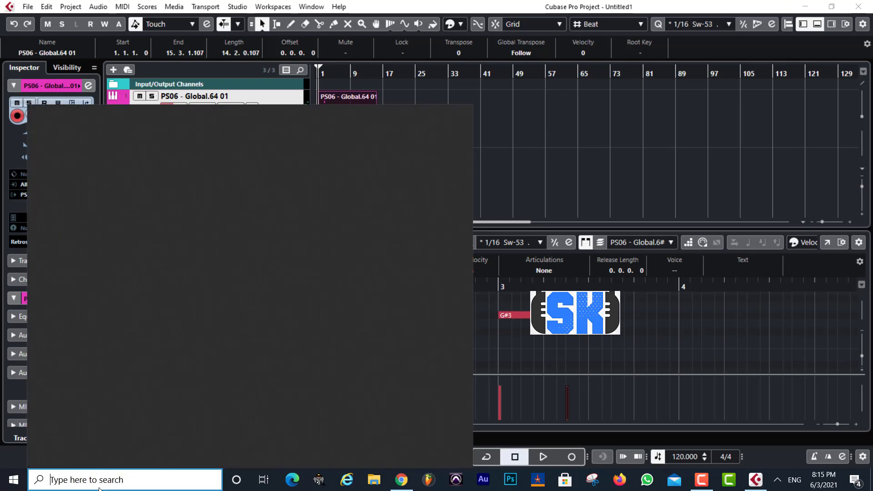
{"action": "type", "text": "paint"}
{"action": "key", "text": "Return"}
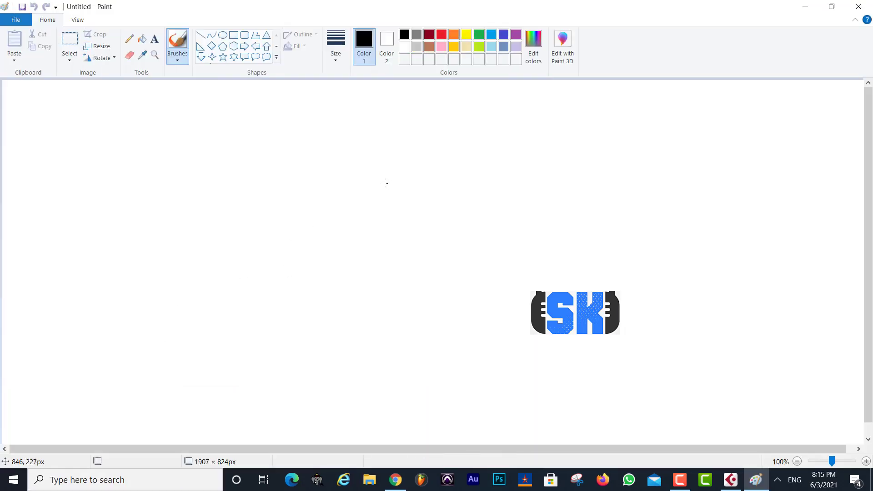
{"action": "mouse_move", "coordinate": [276, 180]}
{"action": "left_mouse_down"}
{"action": "mouse_move", "coordinate": [262, 200]}
{"action": "mouse_move", "coordinate": [308, 308]}
{"action": "mouse_move", "coordinate": [407, 232]}
{"action": "mouse_move", "coordinate": [320, 172]}
{"action": "mouse_move", "coordinate": [271, 185]}
{"action": "mouse_move", "coordinate": [262, 201]}
{"action": "left_mouse_up"}
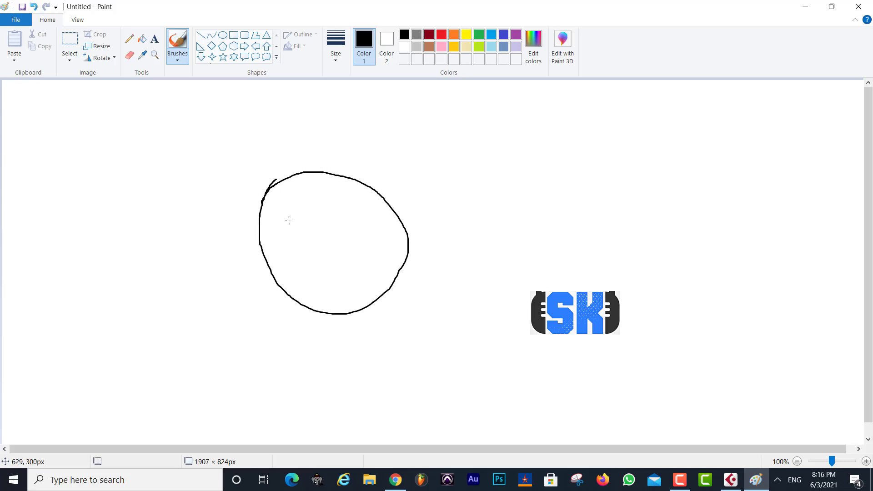
{"action": "mouse_move", "coordinate": [292, 233]}
{"action": "left_mouse_down"}
{"action": "mouse_move", "coordinate": [286, 200]}
{"action": "mouse_move", "coordinate": [314, 230]}
{"action": "mouse_move", "coordinate": [327, 214]}
{"action": "mouse_move", "coordinate": [278, 204]}
{"action": "mouse_move", "coordinate": [302, 248]}
{"action": "left_mouse_up"}
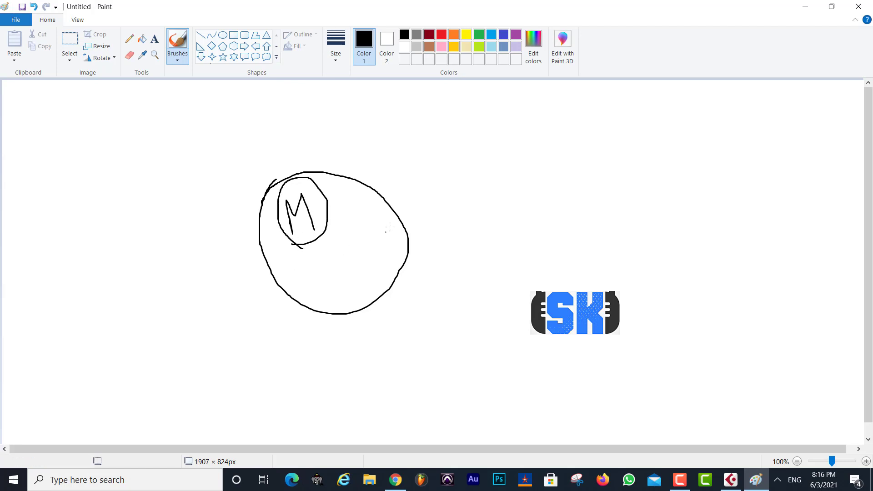
- Draw seven lines radiating outward from the large circle and a small circle at the end of the uppermost line
{"action": "left_click_drag", "start_coordinate": [378, 194], "coordinate": [525, 125]}
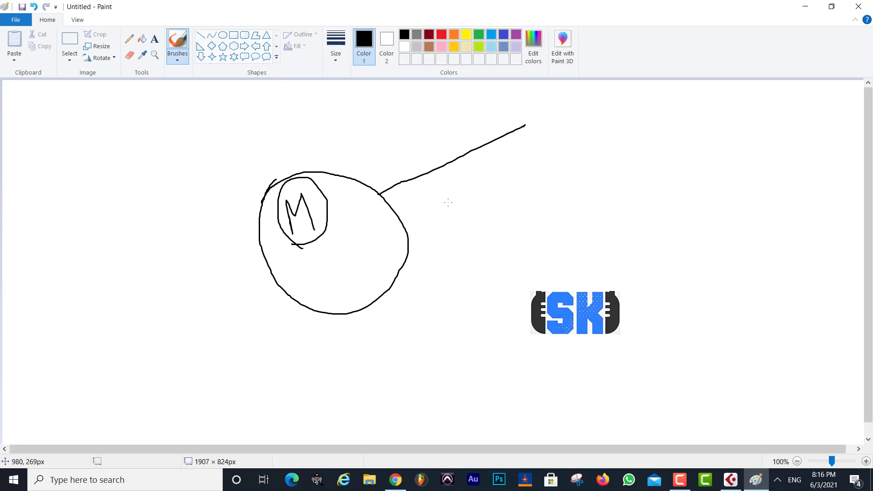
{"action": "left_click_drag", "start_coordinate": [402, 224], "coordinate": [571, 197]}
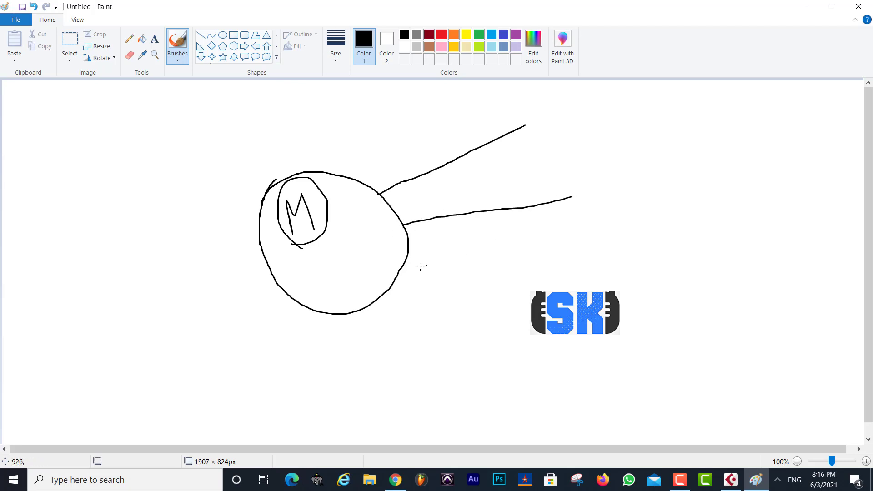
{"action": "left_click_drag", "start_coordinate": [399, 264], "coordinate": [564, 274]}
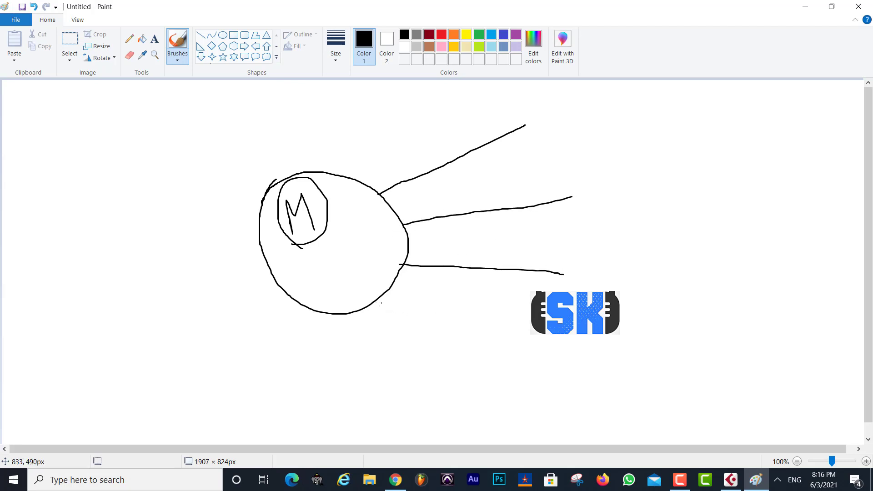
{"action": "left_click_drag", "start_coordinate": [376, 296], "coordinate": [512, 363]}
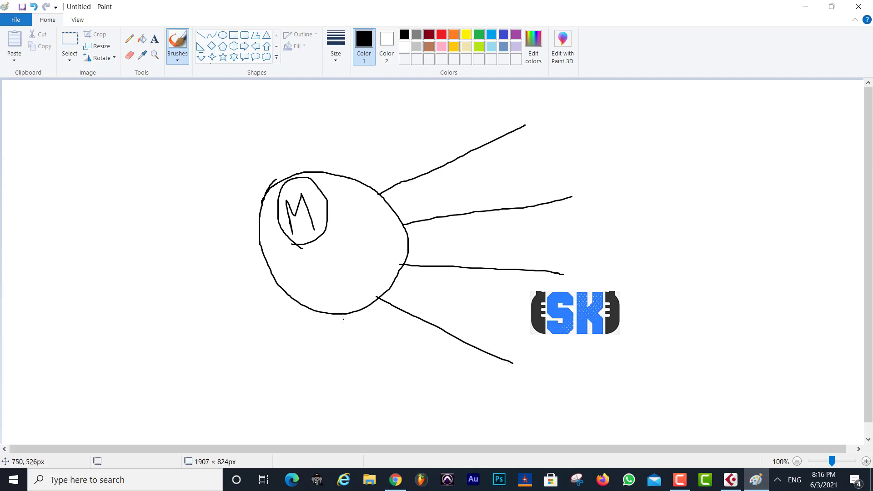
{"action": "left_click_drag", "start_coordinate": [336, 312], "coordinate": [346, 388]}
{"action": "left_click_drag", "start_coordinate": [294, 293], "coordinate": [259, 354]}
{"action": "left_click_drag", "start_coordinate": [270, 273], "coordinate": [210, 328]}
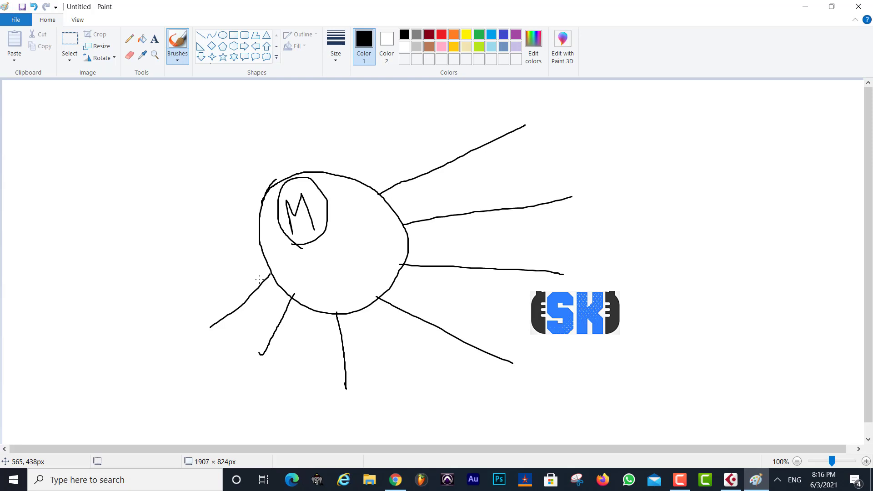
{"action": "mouse_move", "coordinate": [547, 110]}
{"action": "left_mouse_down"}
{"action": "mouse_move", "coordinate": [539, 113]}
{"action": "mouse_move", "coordinate": [557, 128]}
{"action": "mouse_move", "coordinate": [541, 112]}
{"action": "left_mouse_up"}
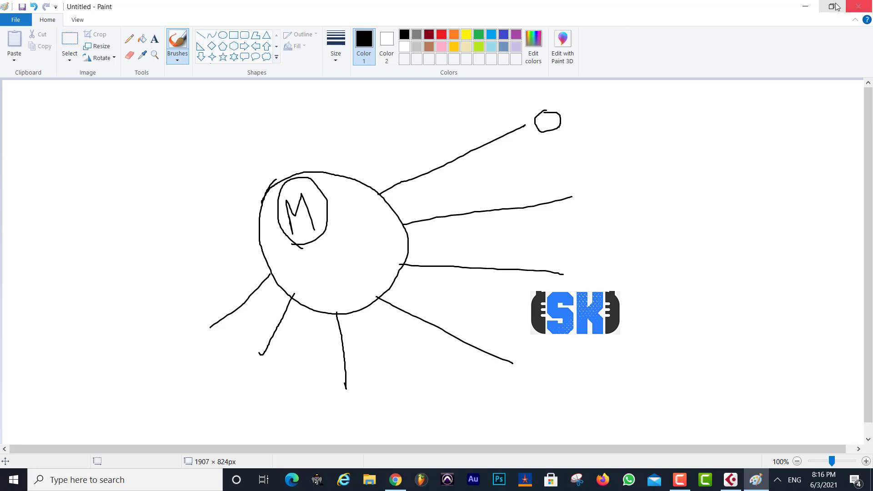
- Switch back to Cubase and open the MIDI part in the Drum Editor
{"action": "left_click", "coordinate": [805, 6]}
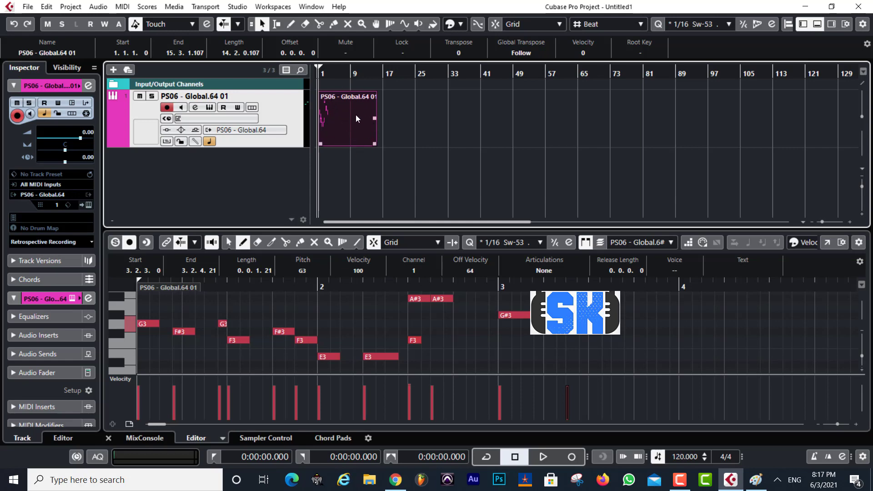
{"action": "left_click", "coordinate": [122, 7]}
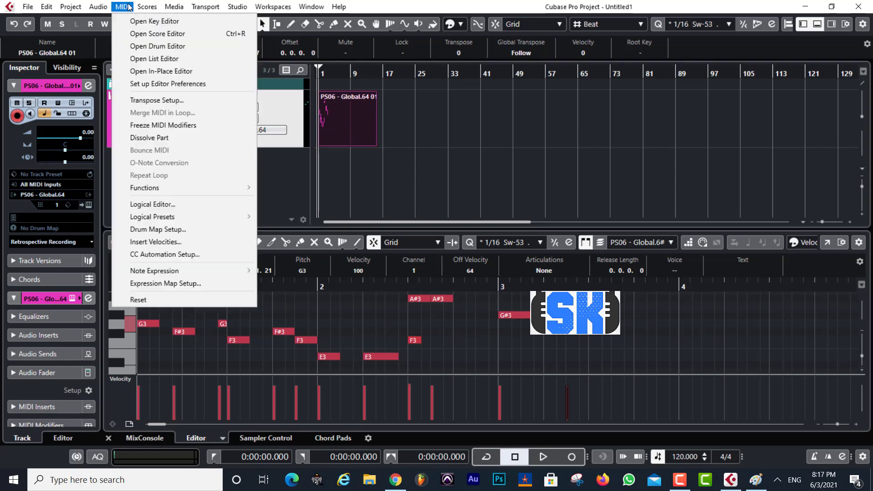
{"action": "left_click", "coordinate": [162, 46]}
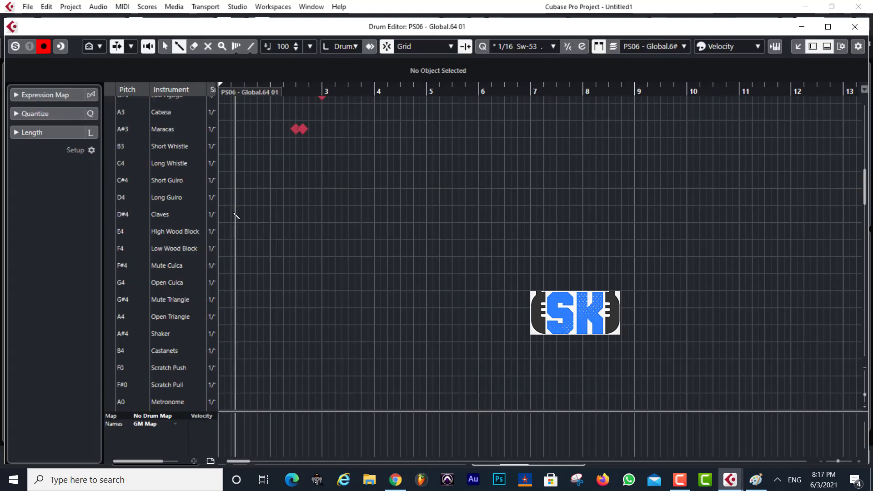
- Add drum hits between bars 3 and 8 on Low Conga, Open High Conga, Mute High Bongo and High Timbale
{"action": "scroll", "coordinate": [334, 291], "scroll_direction": "up", "scroll_amount": 4}
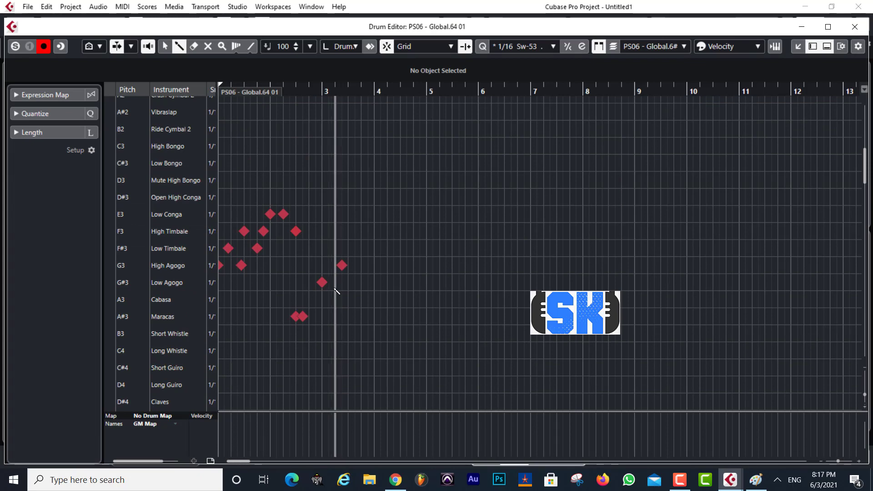
{"action": "left_click", "coordinate": [361, 214]}
{"action": "left_click", "coordinate": [396, 196]}
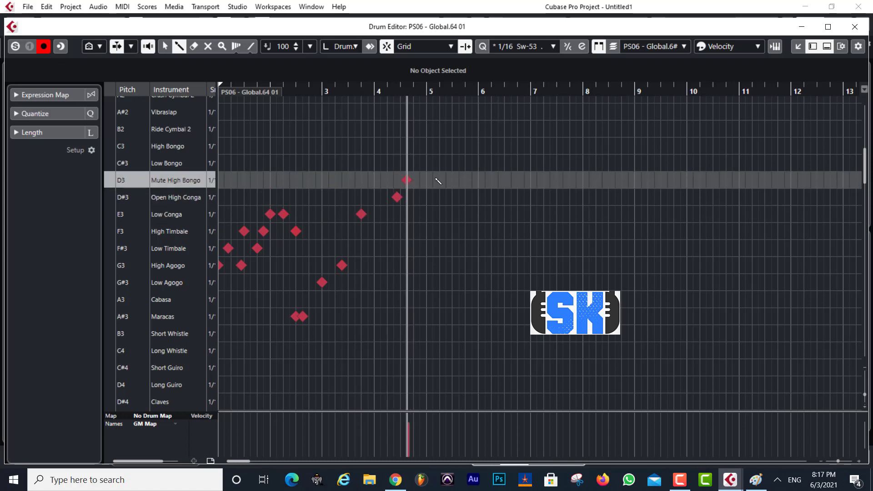
{"action": "left_click", "coordinate": [407, 180]}
{"action": "left_click_drag", "start_coordinate": [437, 180], "coordinate": [448, 180]}
{"action": "left_click", "coordinate": [537, 214]}
{"action": "left_click", "coordinate": [584, 226]}
- Delete the Low Conga hits in bars 7 and 3, and add and remove a trial Cabasa hit in bar 4
{"action": "left_click", "coordinate": [536, 214]}
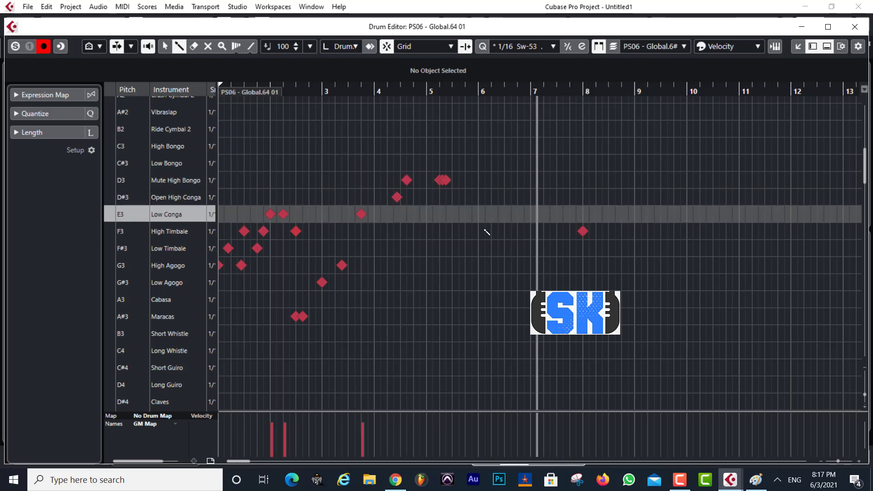
{"action": "left_click", "coordinate": [362, 214]}
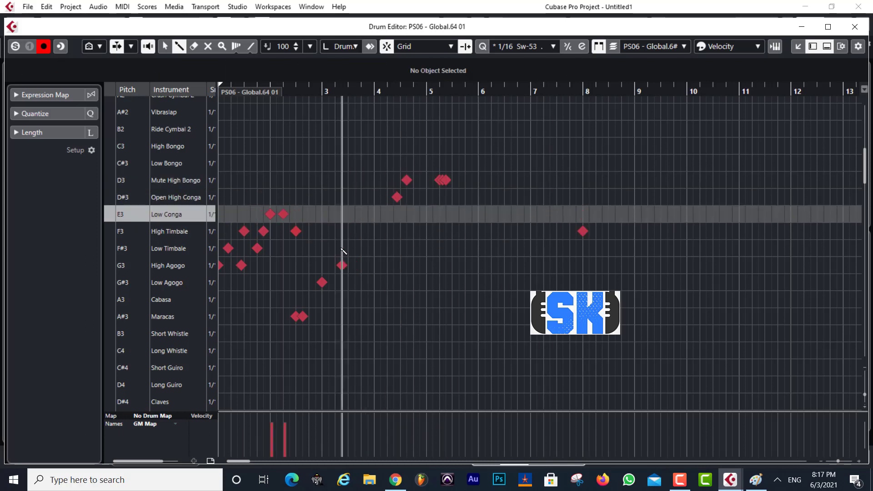
{"action": "left_click", "coordinate": [387, 299]}
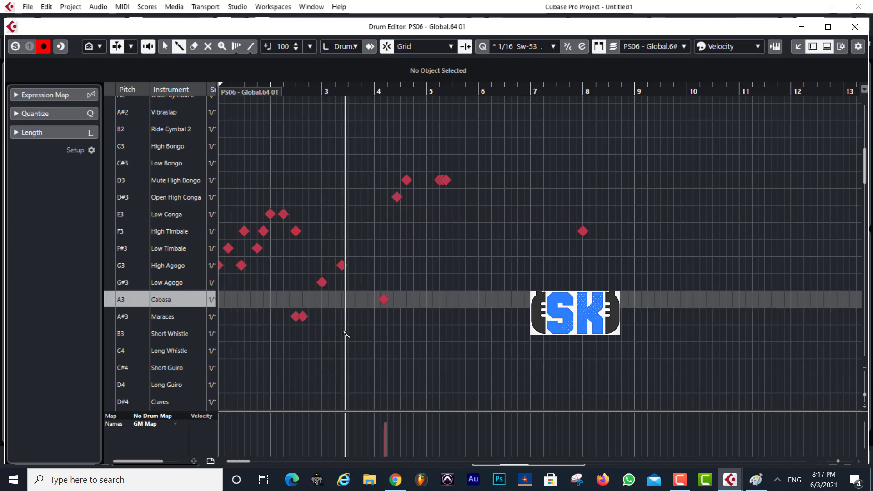
{"action": "left_click", "coordinate": [385, 300]}
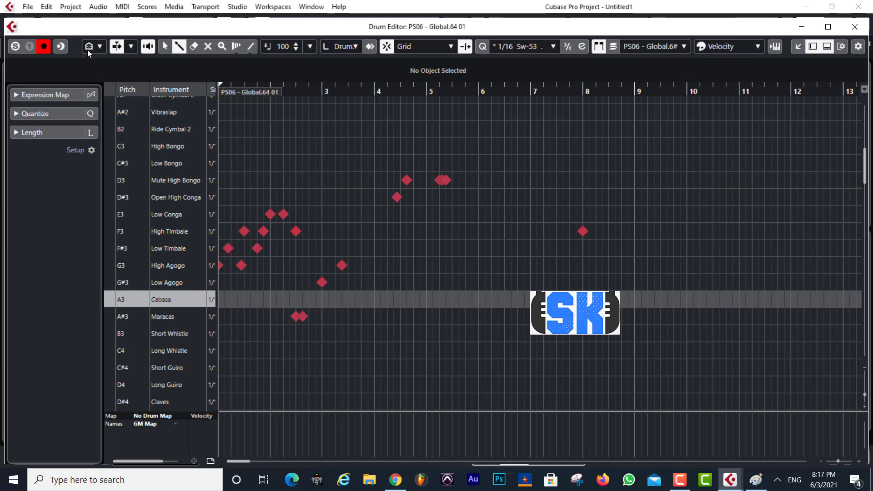
- Open the part in the Score Editor, then enlarge and reposition its window
{"action": "left_click", "coordinate": [122, 6]}
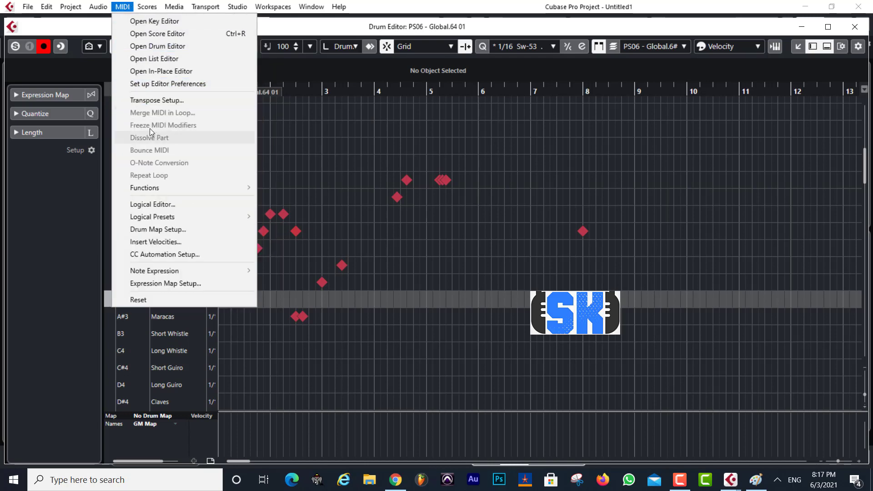
{"action": "left_click", "coordinate": [157, 34]}
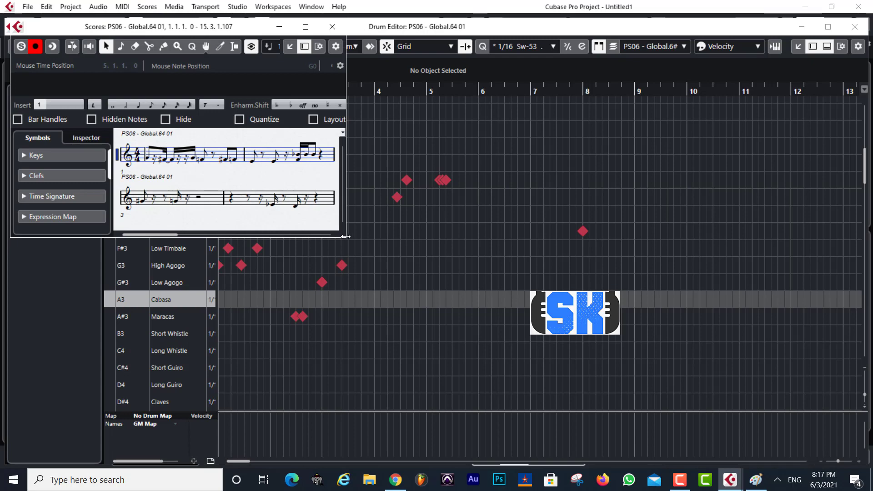
{"action": "left_click_drag", "start_coordinate": [345, 236], "coordinate": [692, 385]}
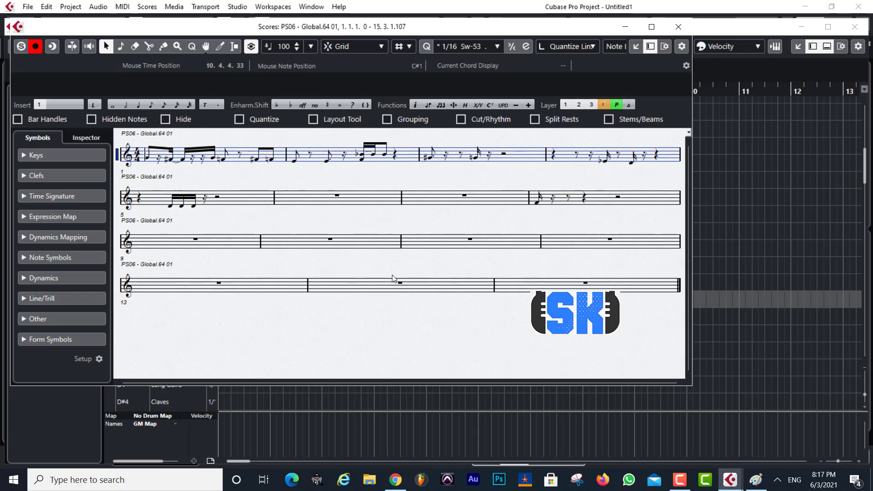
{"action": "left_click", "coordinate": [686, 66]}
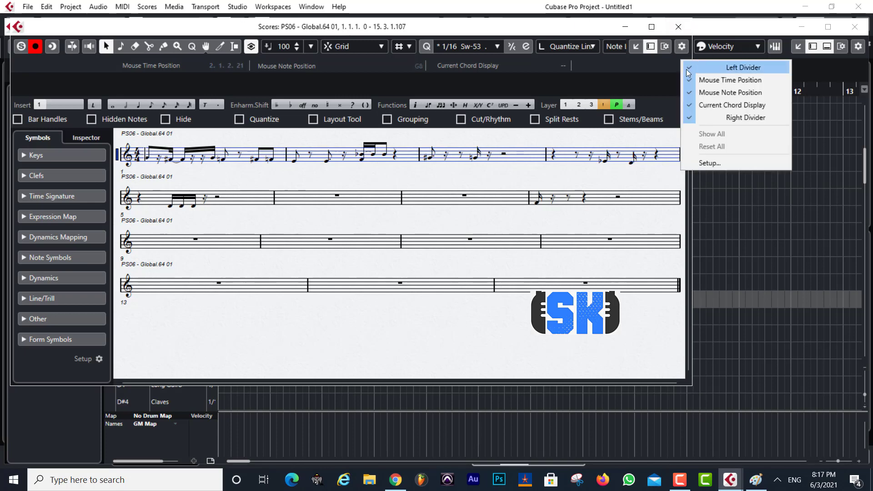
{"action": "left_click_drag", "start_coordinate": [500, 26], "coordinate": [569, 40]}
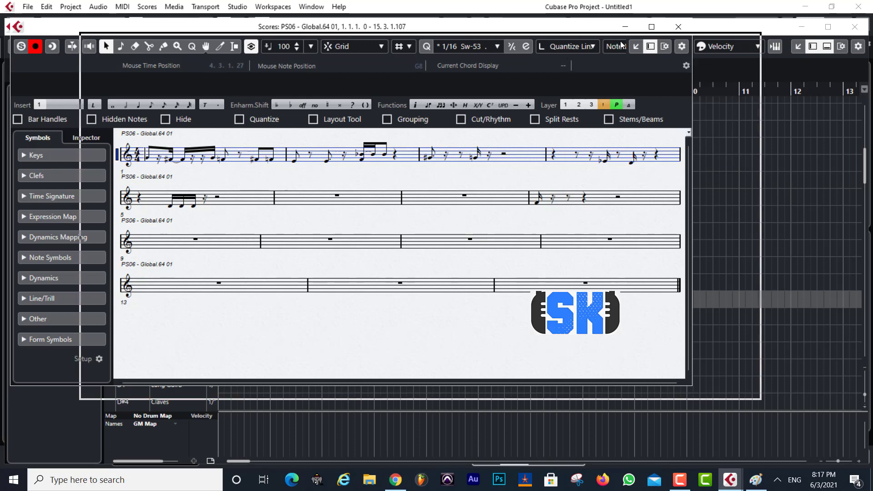
- Open the print options for the score and close the dialog
{"action": "left_click", "coordinate": [27, 7]}
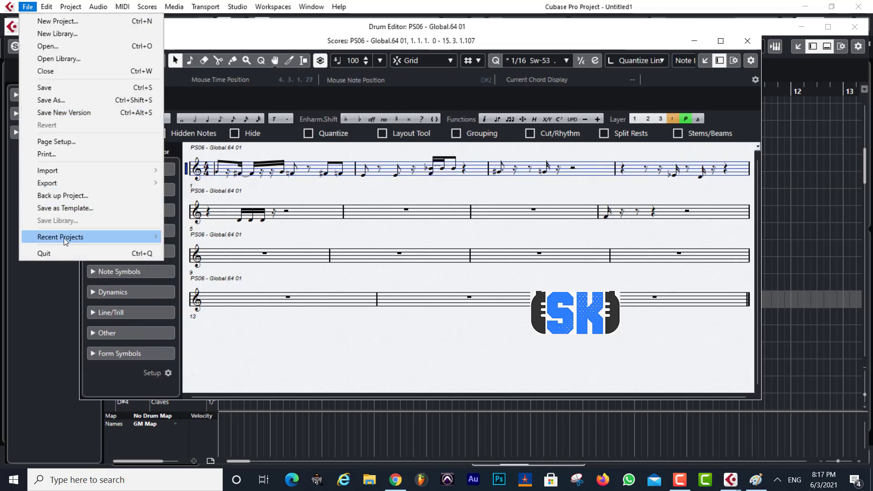
{"action": "left_click", "coordinate": [62, 156]}
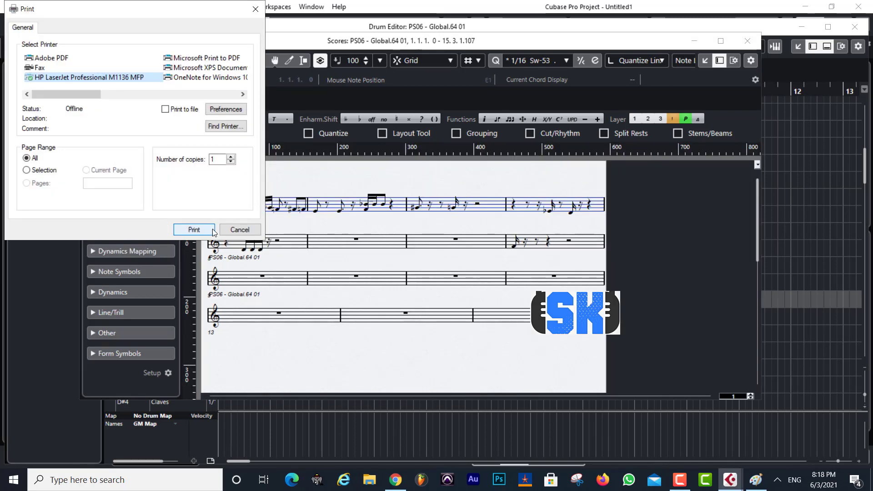
{"action": "left_click", "coordinate": [213, 230]}
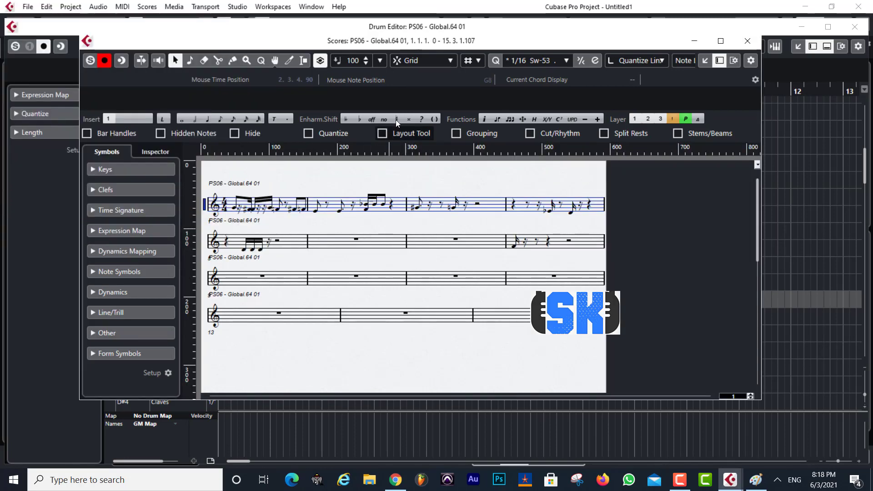
- Maximize the Drum Editor and open the part in the Score Editor again
{"action": "double_click", "coordinate": [424, 27]}
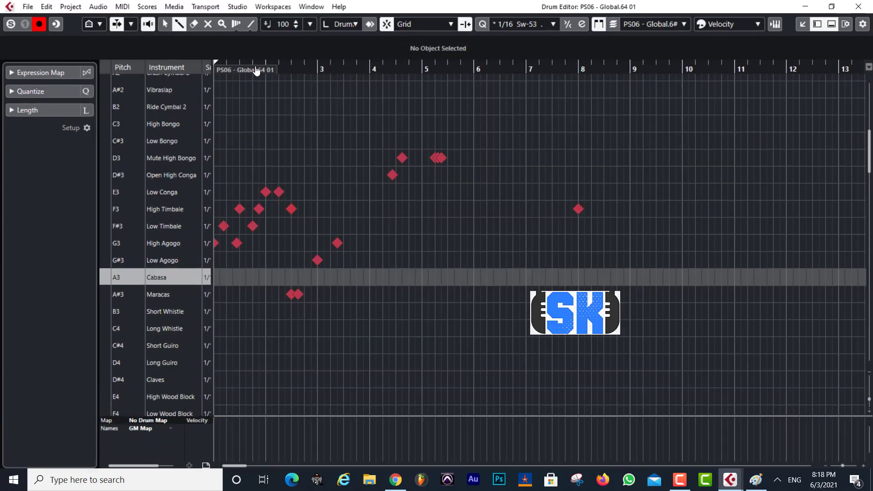
{"action": "left_click", "coordinate": [147, 7]}
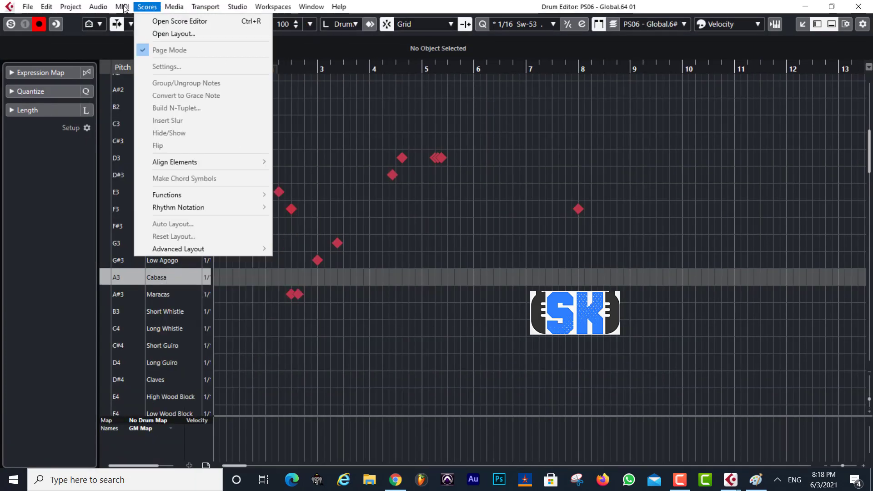
{"action": "mouse_move", "coordinate": [124, 8]}
{"action": "left_click", "coordinate": [160, 48]}
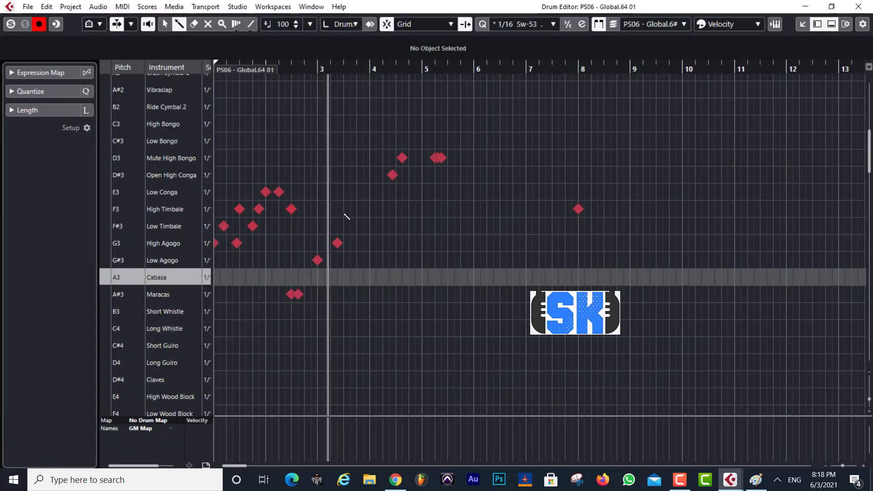
{"action": "left_click", "coordinate": [123, 6]}
{"action": "left_click", "coordinate": [145, 34]}
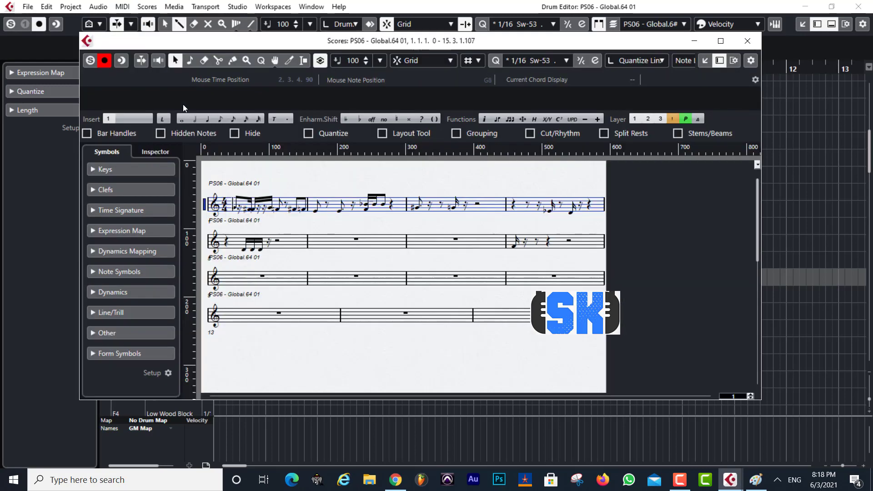
- Capture the score page with Snipping Tool, draw two red tick marks on the first staff, and discard the snip
{"action": "left_click", "coordinate": [575, 480]}
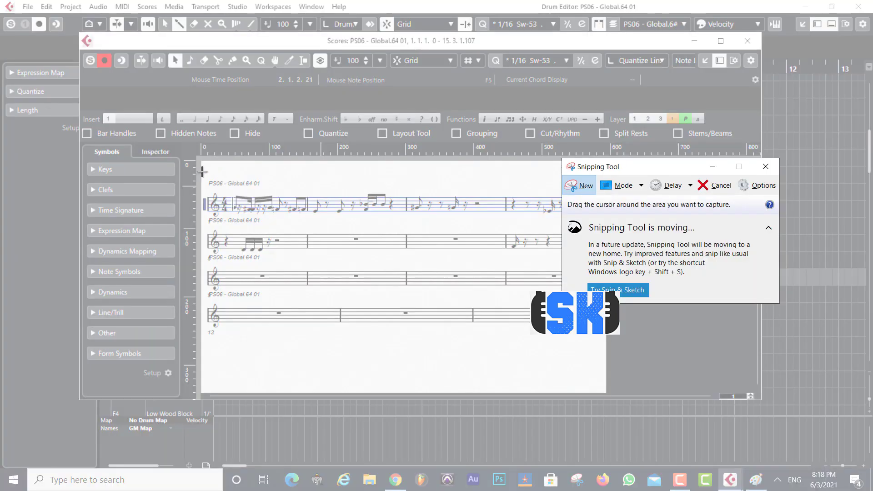
{"action": "left_click_drag", "start_coordinate": [200, 170], "coordinate": [608, 359]}
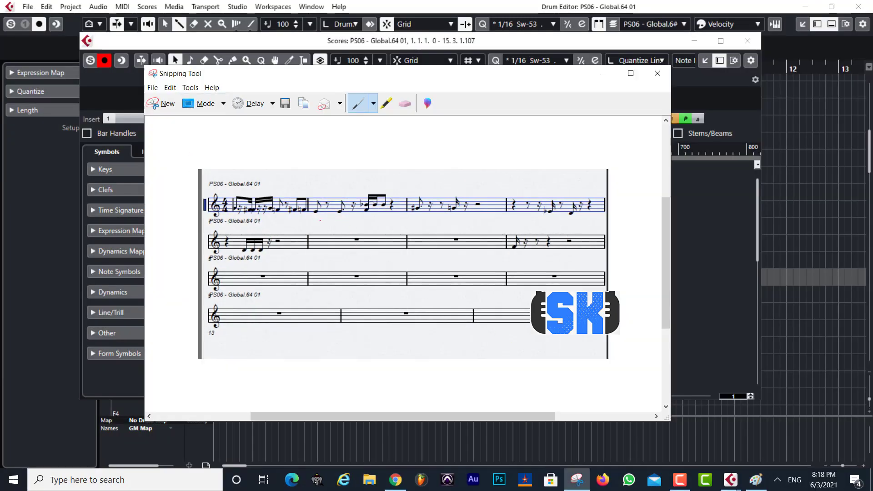
{"action": "left_click_drag", "start_coordinate": [373, 184], "coordinate": [392, 171]}
{"action": "left_click_drag", "start_coordinate": [440, 183], "coordinate": [468, 181]}
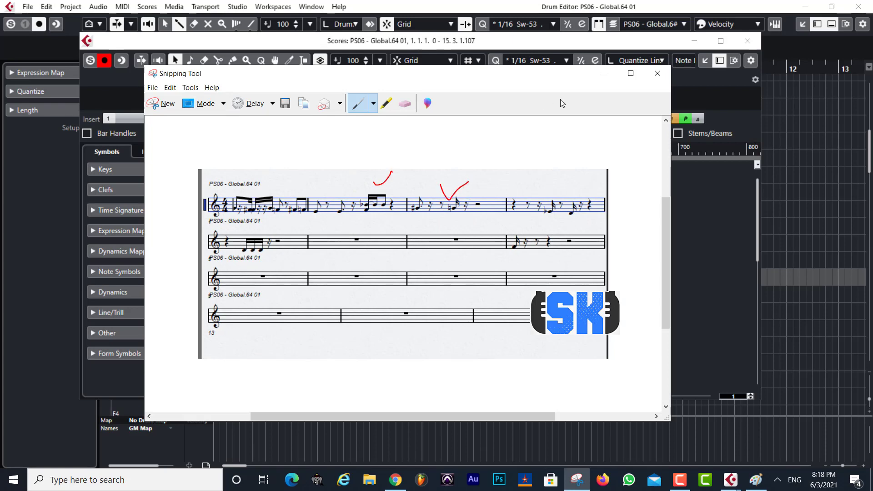
{"action": "left_click", "coordinate": [657, 73]}
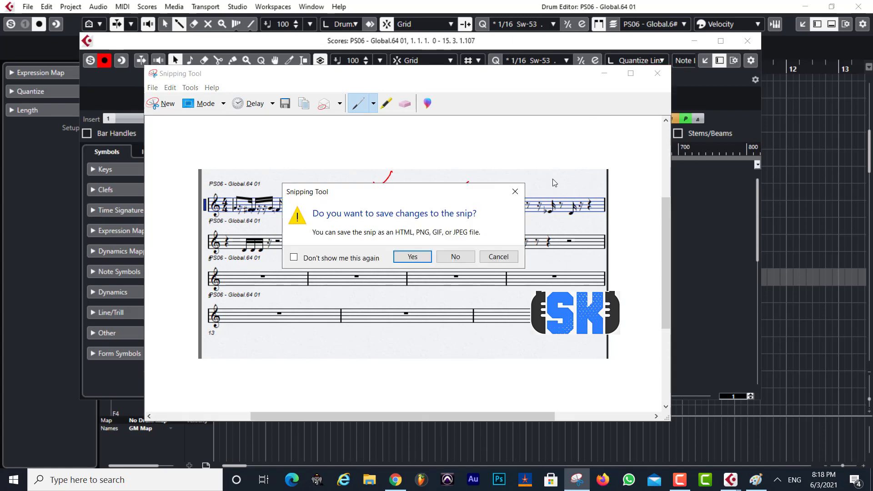
{"action": "left_click", "coordinate": [455, 257]}
- Close the Score and Drum Editors to return to the project, and reopen the MIDI part in the Drum Editor
{"action": "left_click", "coordinate": [751, 44]}
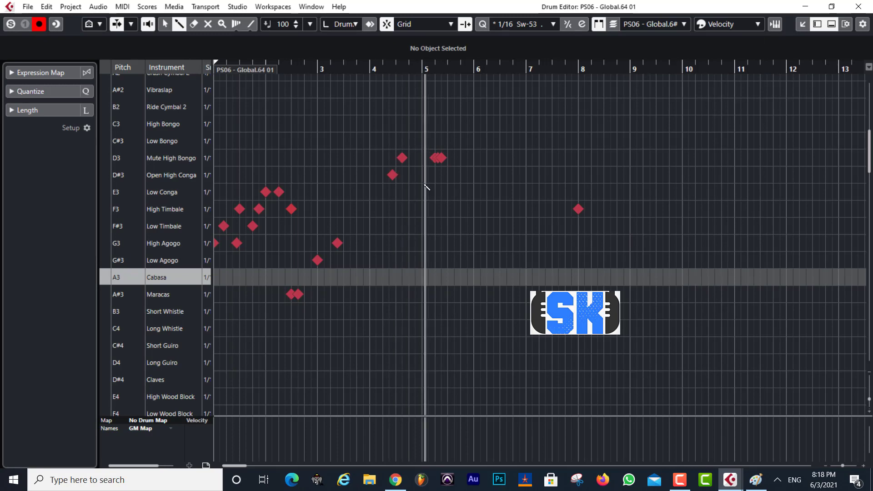
{"action": "left_click", "coordinate": [855, 13]}
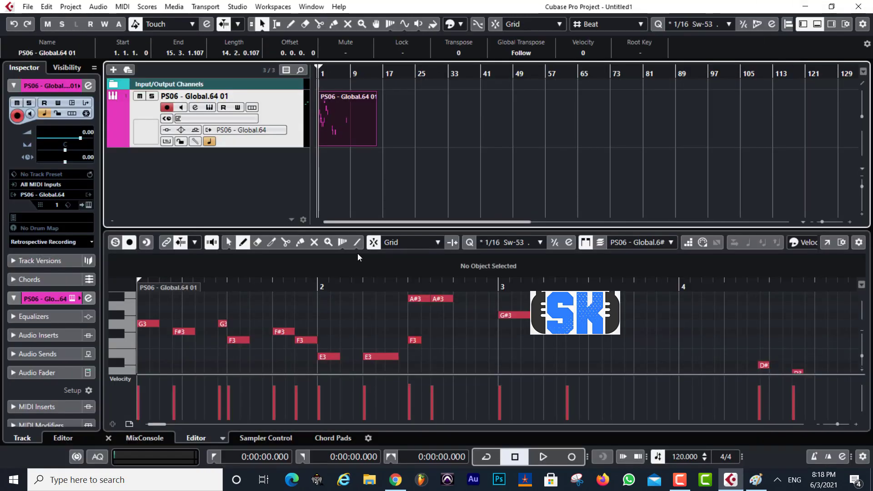
{"action": "right_click", "coordinate": [337, 117]}
{"action": "left_click", "coordinate": [123, 6]}
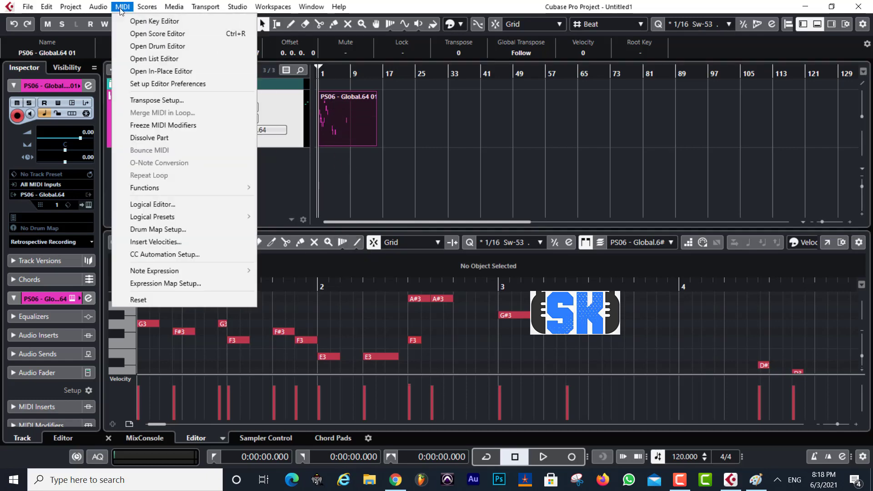
{"action": "left_click", "coordinate": [153, 46]}
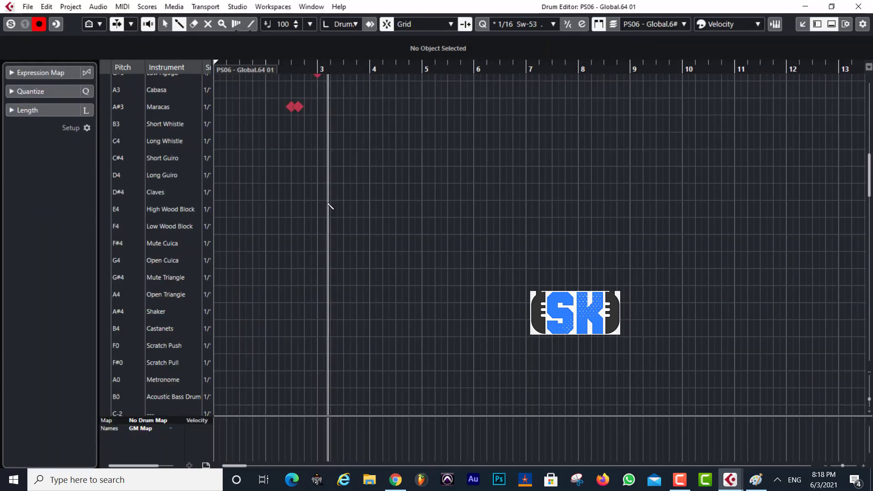
- Delete all drum hits in the part
{"action": "scroll", "coordinate": [329, 209], "scroll_direction": "down", "scroll_amount": 4}
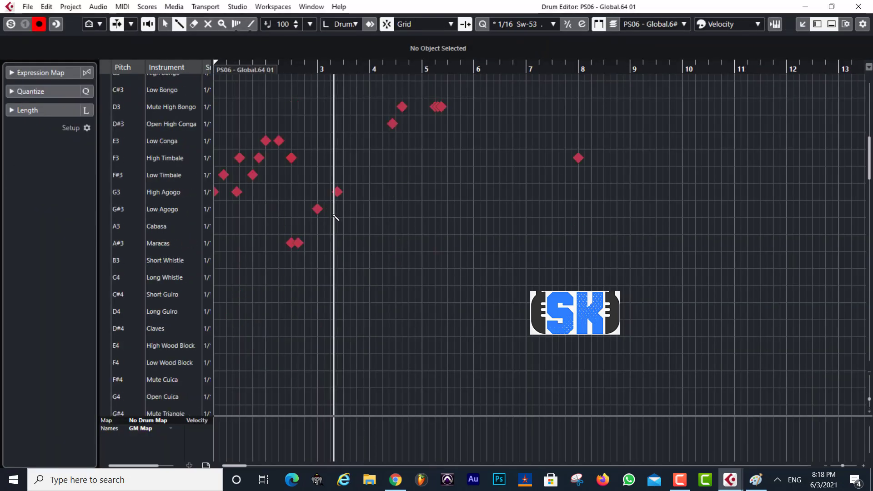
{"action": "key", "text": "ctrl+a"}
{"action": "key", "text": "Delete"}
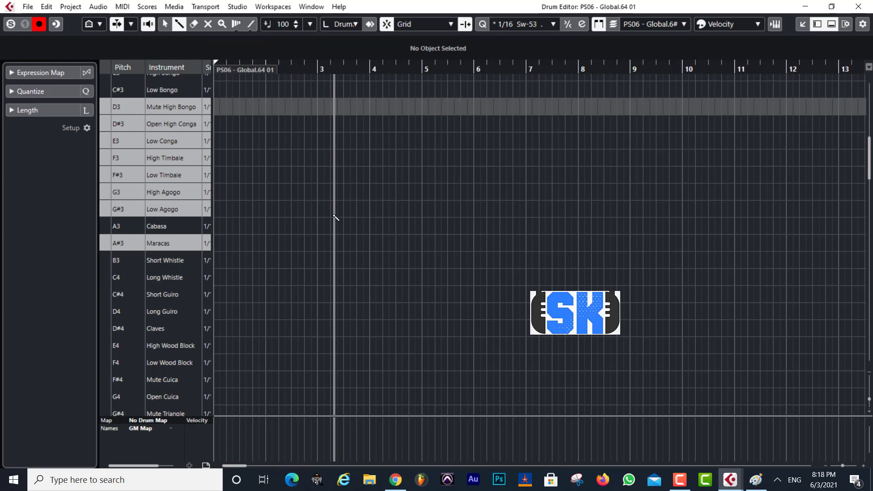
- Audition drum sounds from the list, including the middle toms, both timbales and both agogos
{"action": "scroll", "coordinate": [331, 219], "scroll_direction": "up", "scroll_amount": 8}
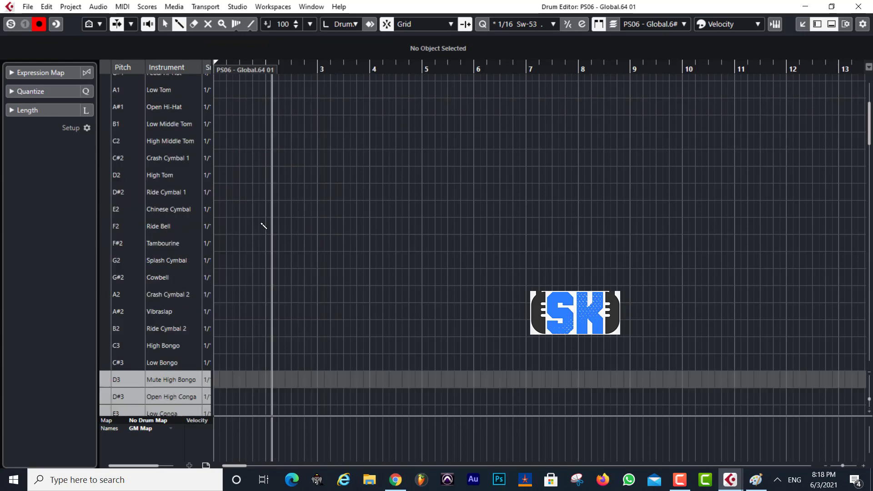
{"action": "left_click", "coordinate": [121, 160]}
{"action": "left_click", "coordinate": [116, 141]}
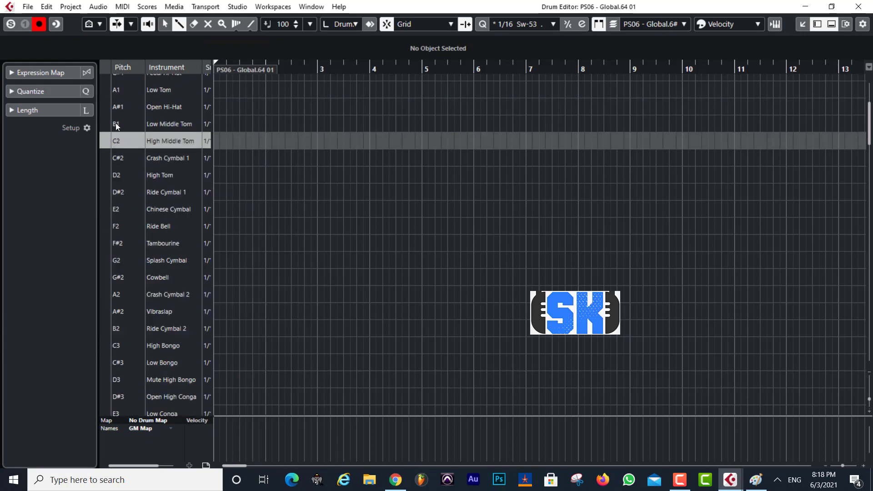
{"action": "left_click", "coordinate": [116, 123]}
{"action": "scroll", "coordinate": [125, 217], "scroll_direction": "down", "scroll_amount": 6}
{"action": "left_click", "coordinate": [118, 231]}
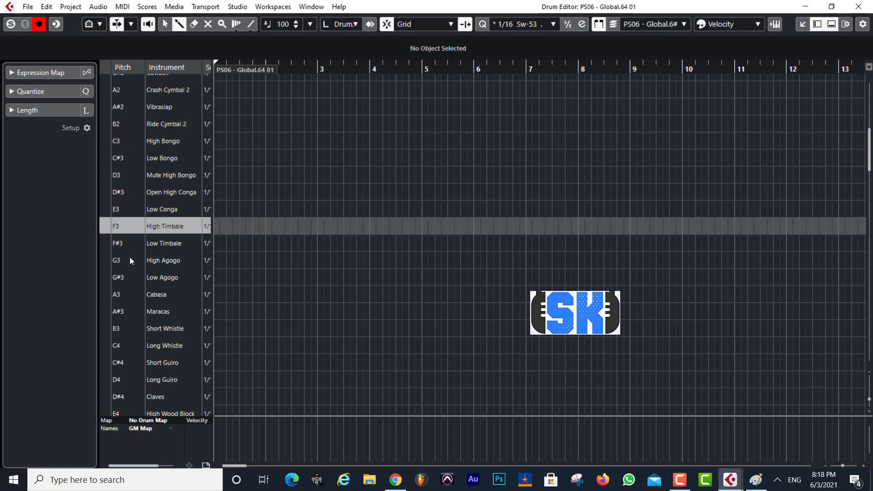
{"action": "left_click", "coordinate": [119, 245]}
{"action": "left_click", "coordinate": [123, 260]}
{"action": "left_click", "coordinate": [123, 276]}
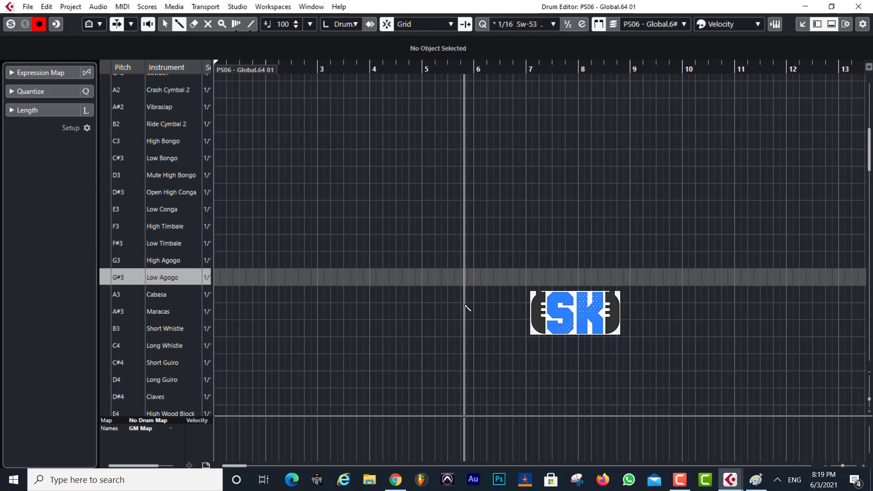
- Look through the Drum Editor's Expression Map, Quantize and Length sections in turn, keeping the Expression Map at No Map
{"action": "left_click", "coordinate": [15, 74]}
{"action": "left_click", "coordinate": [48, 90]}
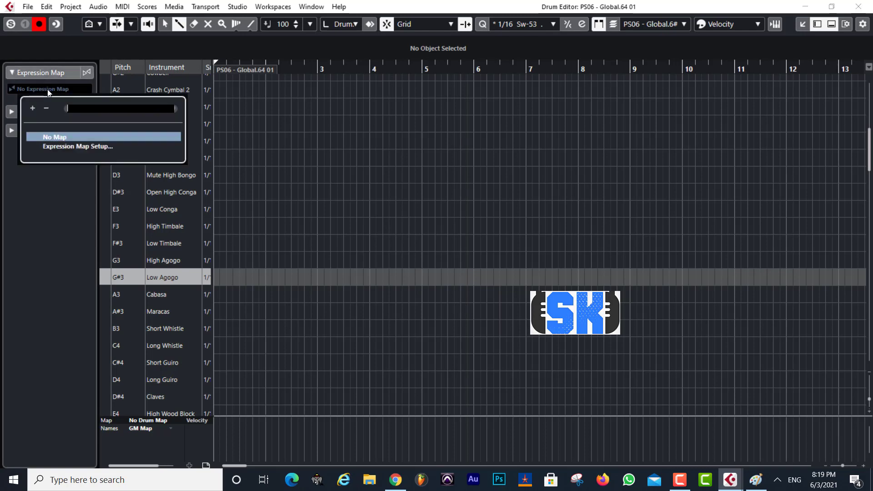
{"action": "left_click", "coordinate": [38, 213]}
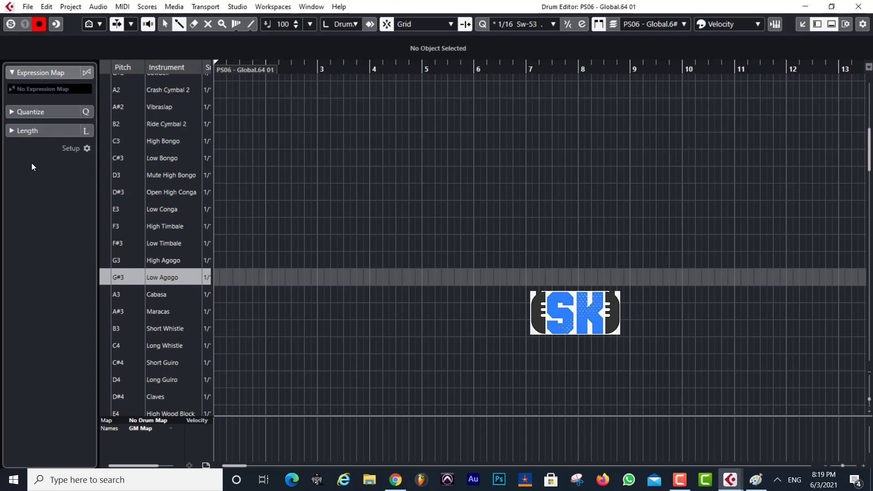
{"action": "left_click", "coordinate": [10, 114]}
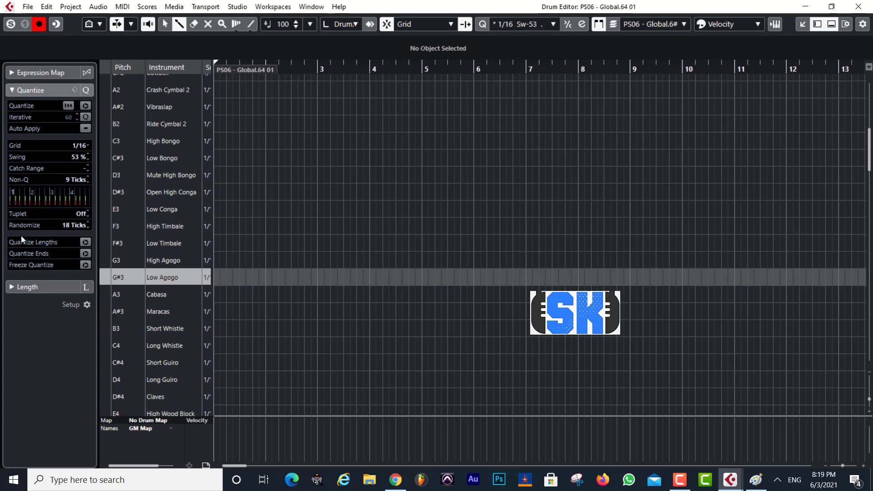
{"action": "left_click", "coordinate": [40, 281]}
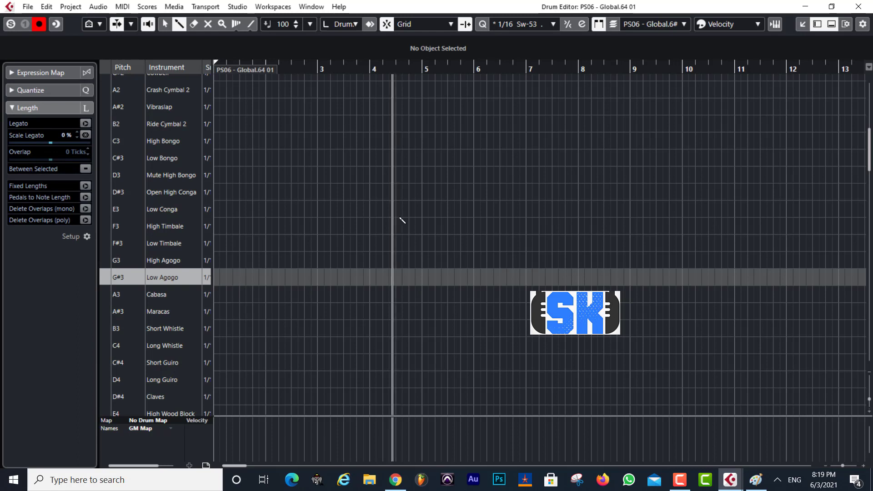
- Close the Drum Editor and hide the project window's lower zone
{"action": "left_click", "coordinate": [857, 7]}
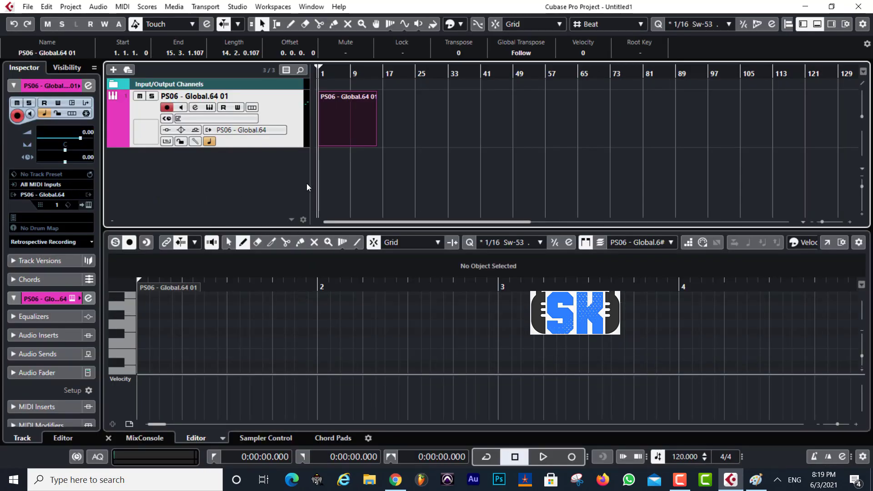
{"action": "left_click", "coordinate": [345, 113]}
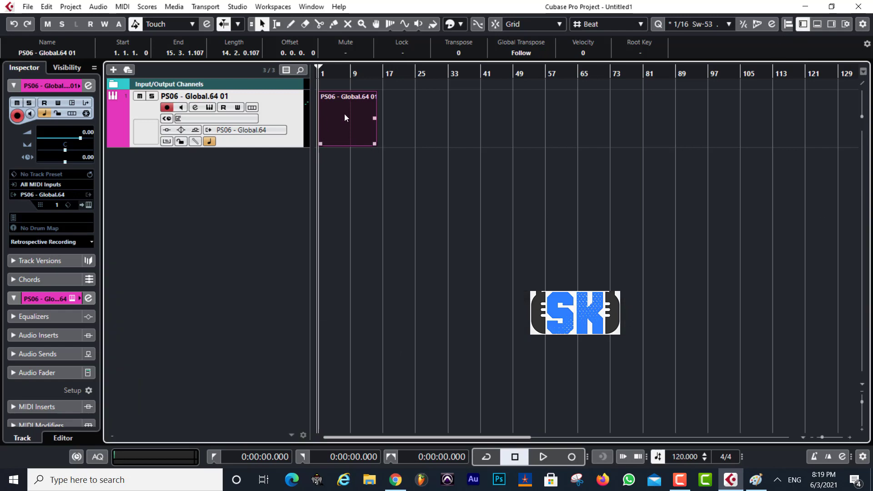
{"action": "left_click", "coordinate": [817, 24]}
- Increase the MIDI track's height and lengthen the part to end at about 16. 4. 2. 6
{"action": "left_click_drag", "start_coordinate": [246, 145], "coordinate": [245, 170]}
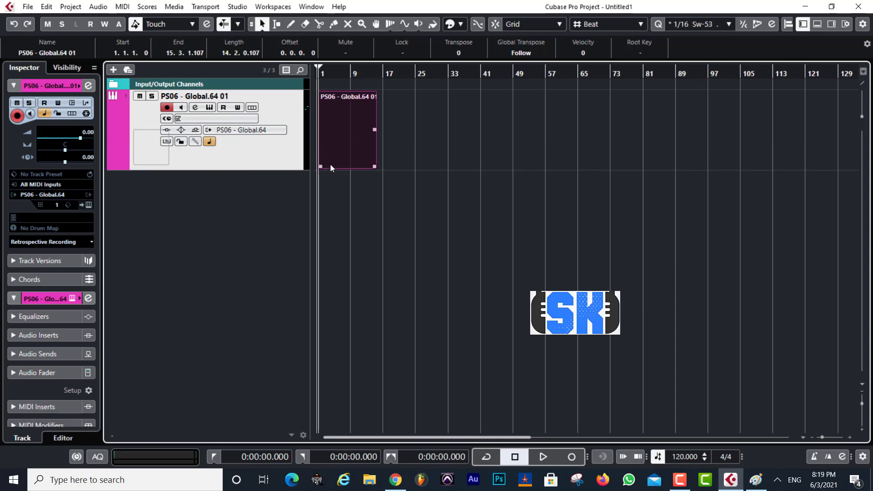
{"action": "left_click", "coordinate": [389, 200]}
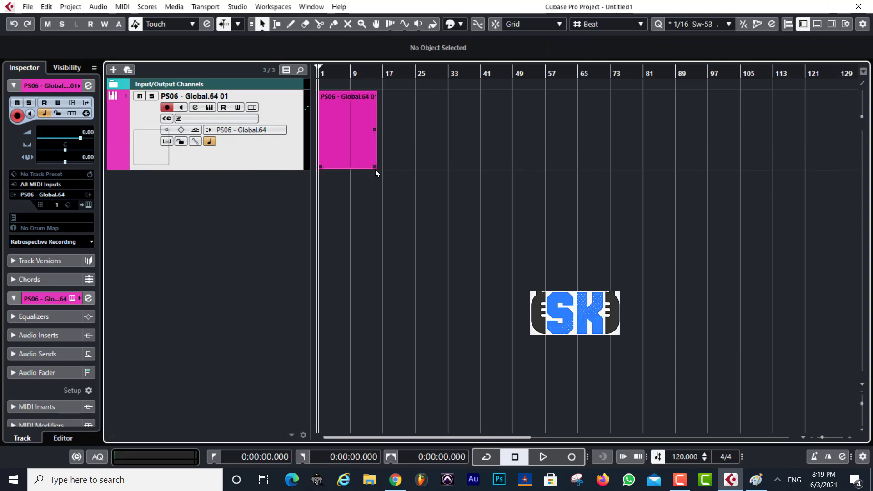
{"action": "left_click_drag", "start_coordinate": [372, 168], "coordinate": [379, 170]}
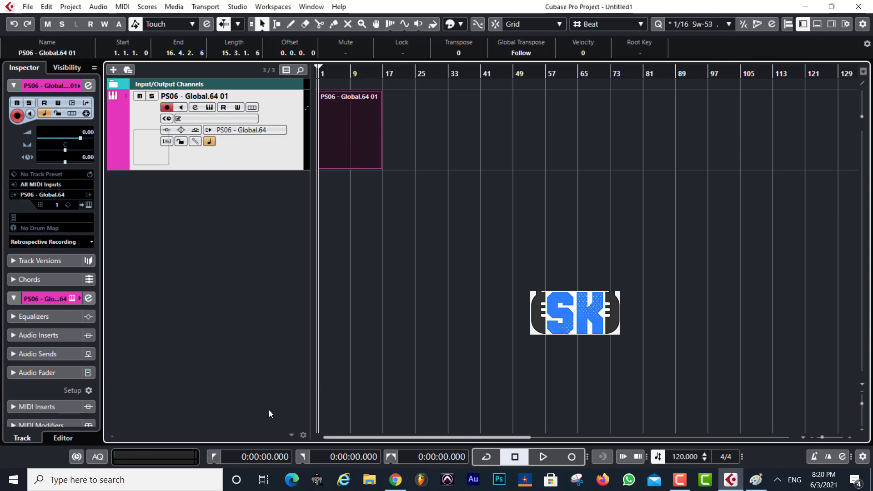
- Switch to Chrome, open the SOUND KNOWLEDGE YouTube channel page from YouTube Studio, and pause the intro video
{"action": "left_click", "coordinate": [394, 486]}
{"action": "left_click", "coordinate": [222, 10]}
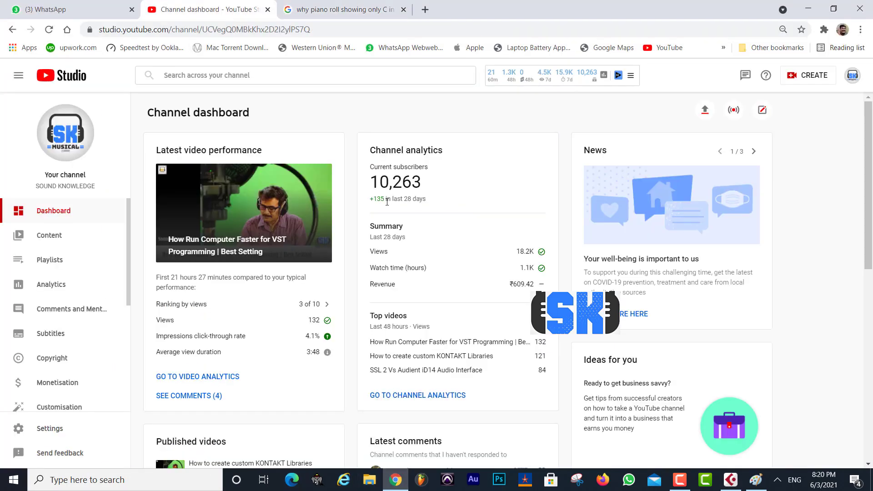
{"action": "left_click", "coordinate": [851, 75]}
{"action": "left_click", "coordinate": [755, 136]}
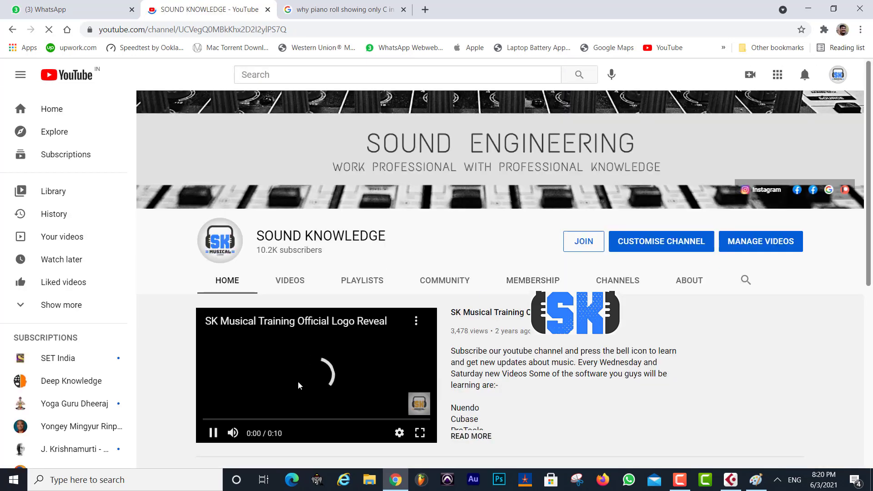
{"action": "left_click", "coordinate": [212, 432]}
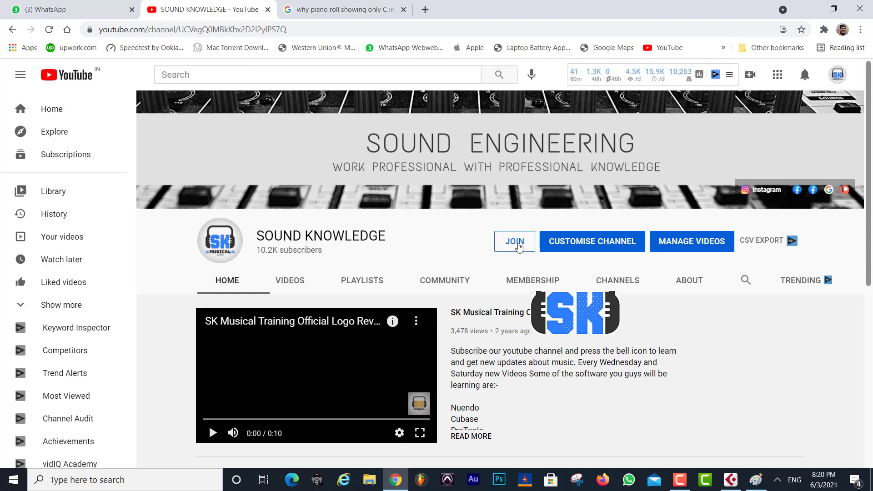
- View the channel's Tips & Tricks membership offer through to the purchase form, and cancel without buying
{"action": "left_click", "coordinate": [514, 245]}
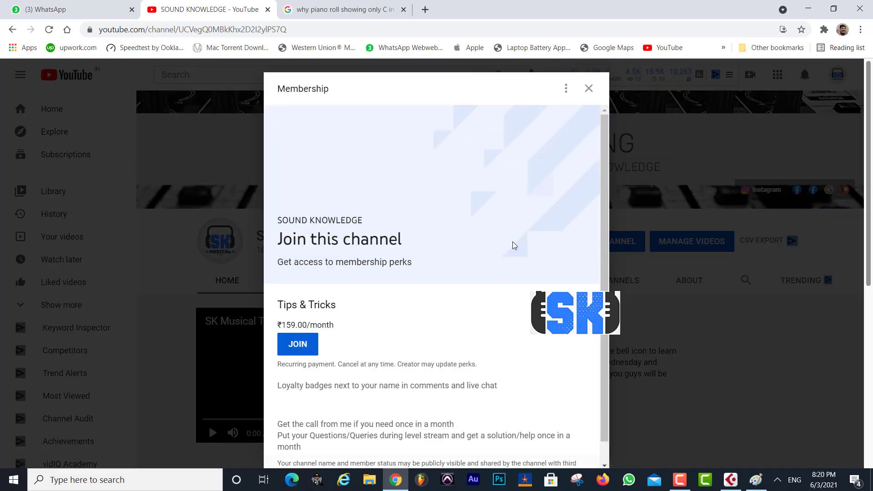
{"action": "scroll", "coordinate": [409, 318], "scroll_direction": "down", "scroll_amount": 1}
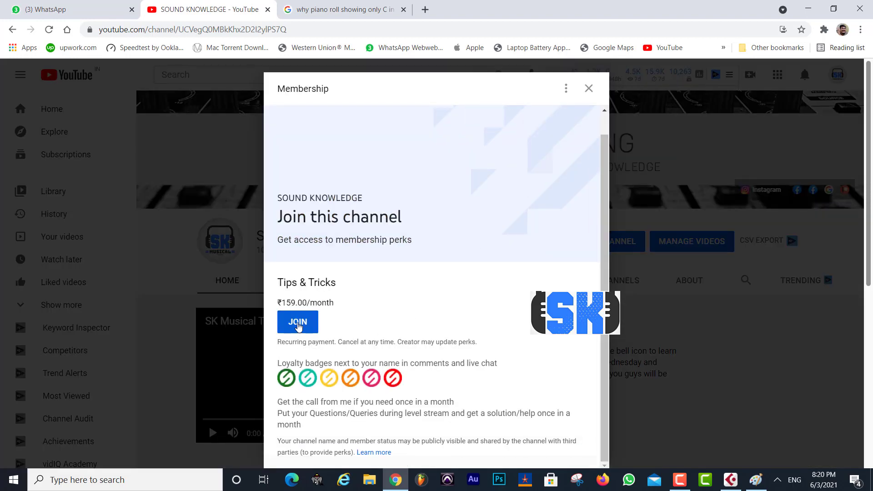
{"action": "left_click", "coordinate": [301, 323]}
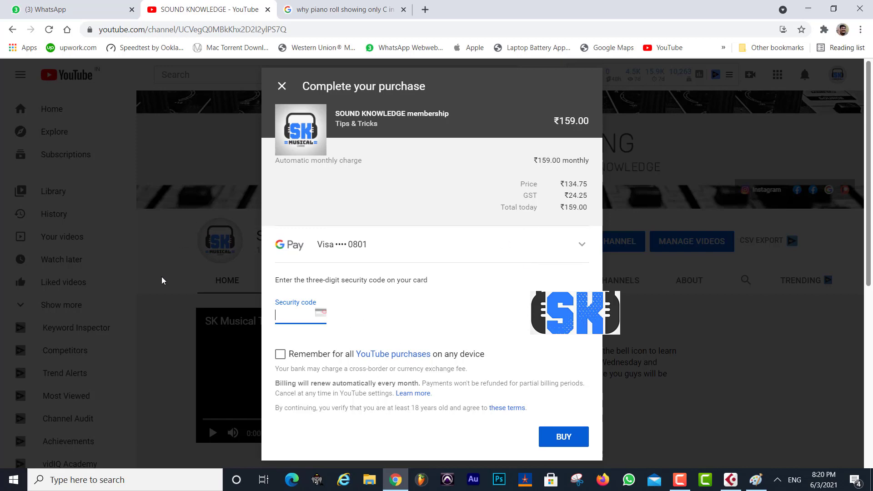
{"action": "left_click", "coordinate": [282, 85]}
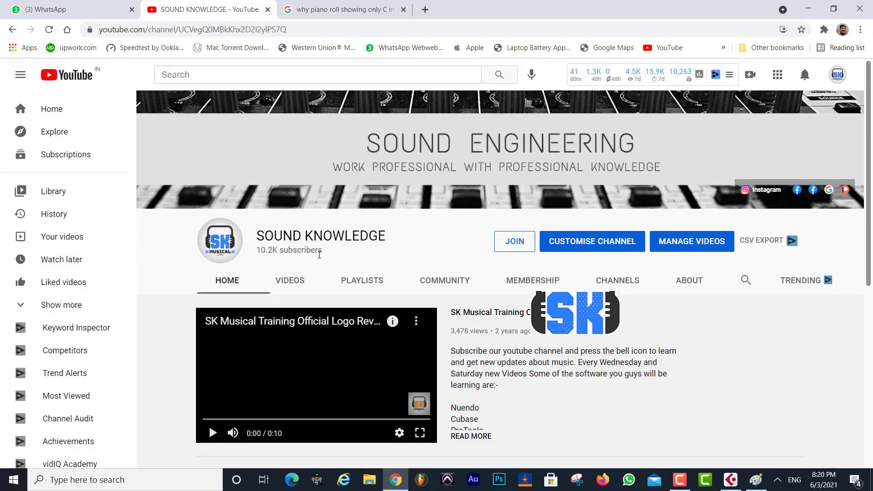
- Close the Google search tab, look over the channel's uploads, and minimize the browser
{"action": "left_click", "coordinate": [347, 9]}
{"action": "left_click", "coordinate": [232, 10]}
{"action": "left_click", "coordinate": [403, 9]}
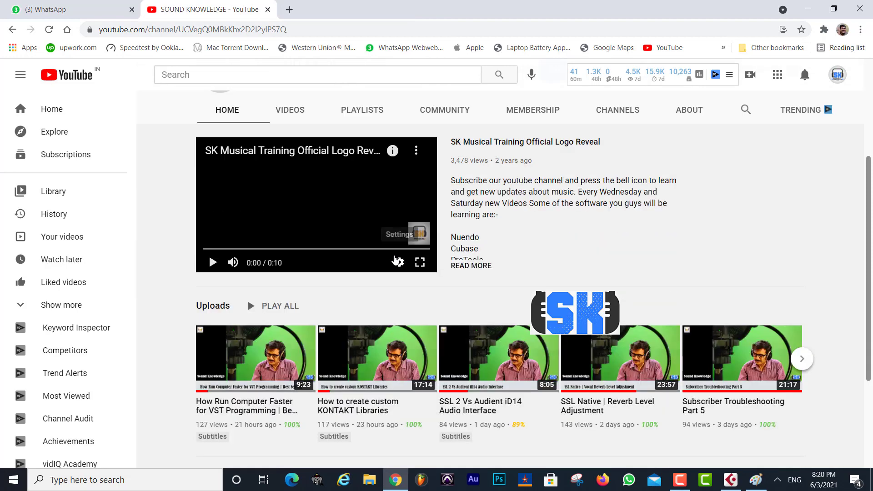
{"action": "scroll", "coordinate": [396, 254], "scroll_direction": "down", "scroll_amount": 3}
{"action": "scroll", "coordinate": [397, 261], "scroll_direction": "up", "scroll_amount": 3}
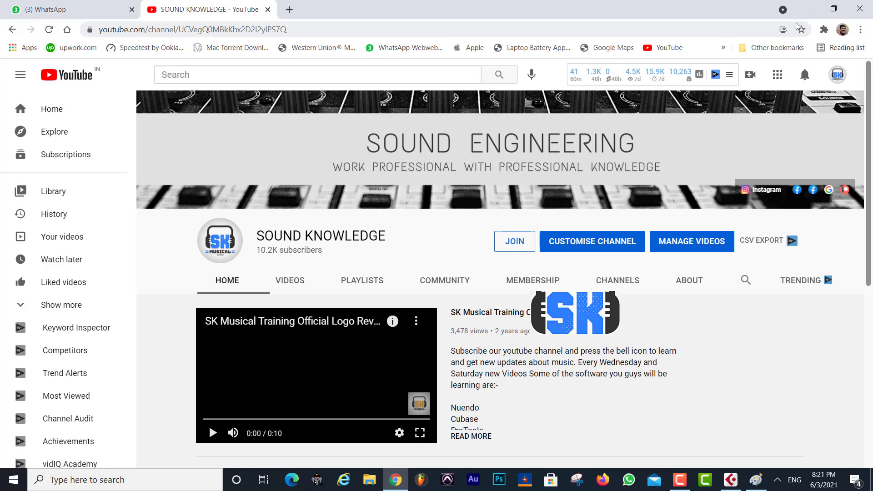
{"action": "left_click", "coordinate": [806, 15]}
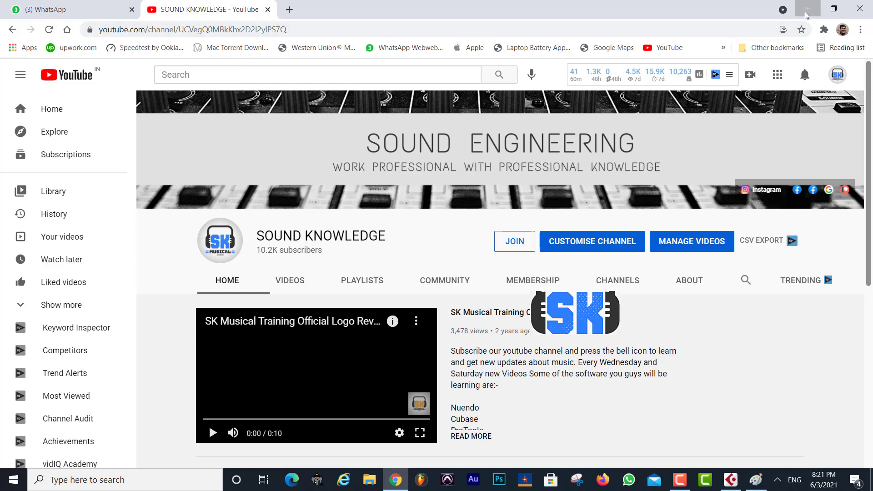